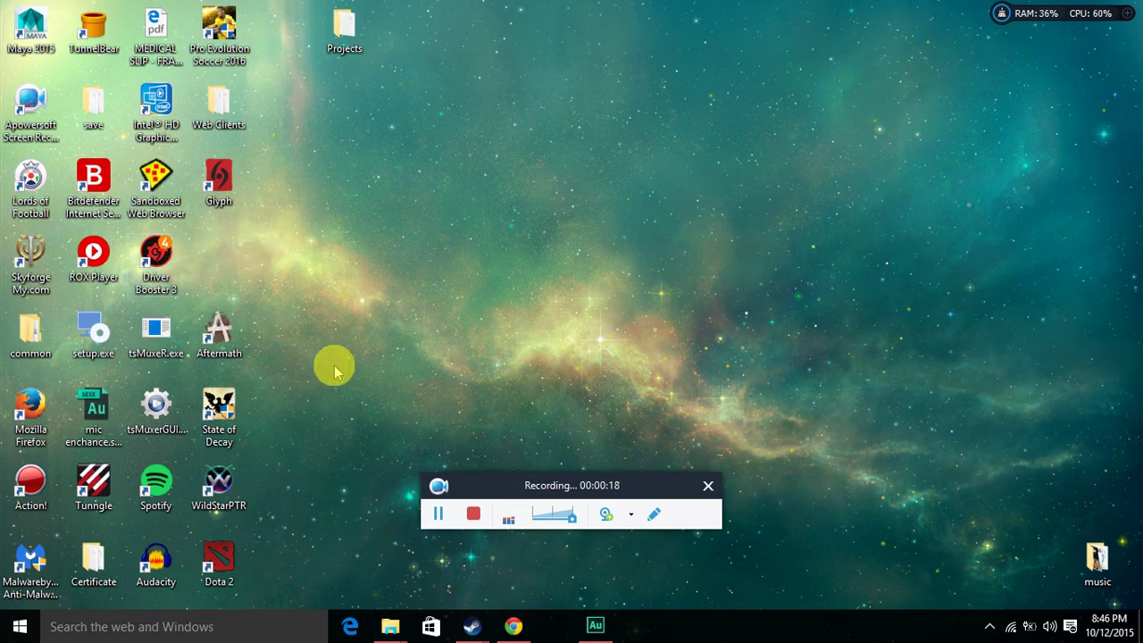
Restore the Chrome window showing the Dota 2 Ping Fix blog post
click(511, 629)
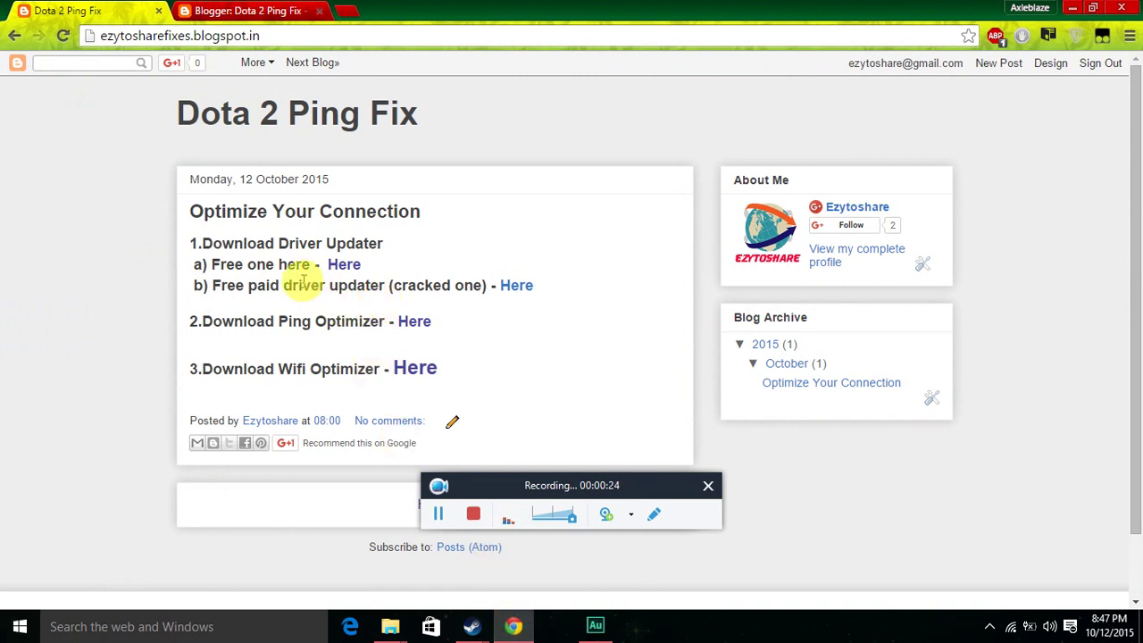
Open the post's free driver updater link in a new tab
click(178, 35)
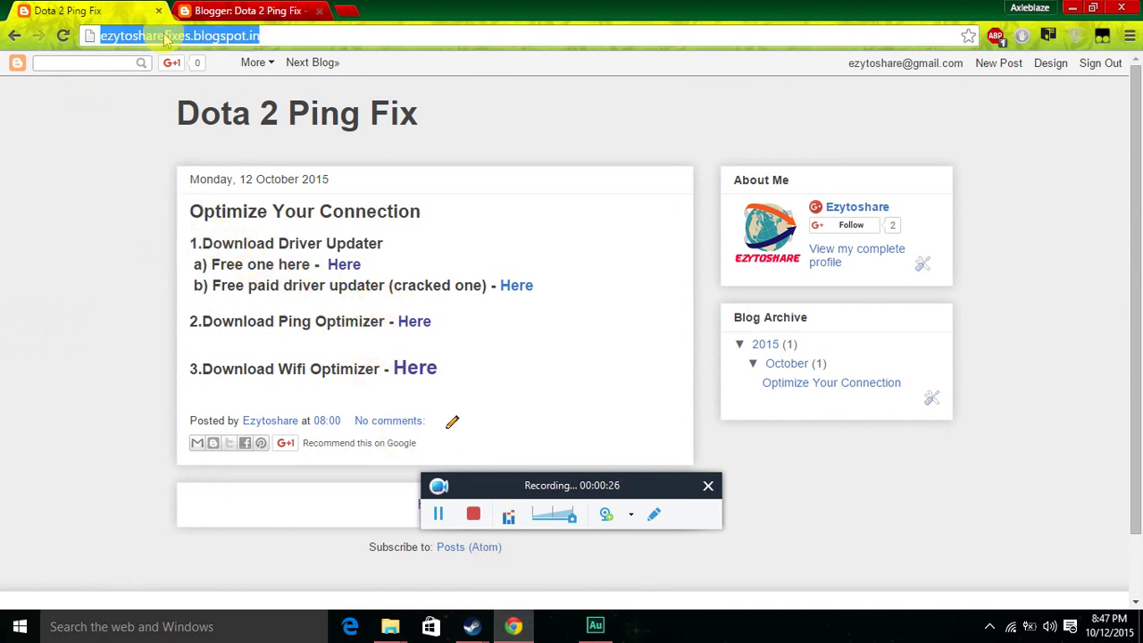
click(5, 206)
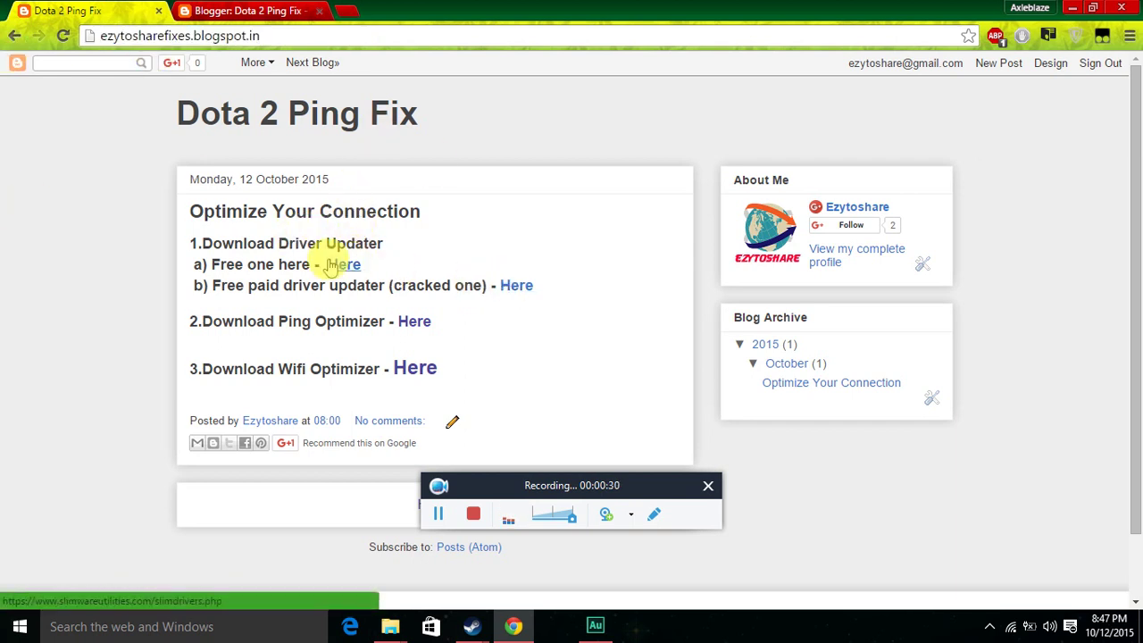
right_click(352, 264)
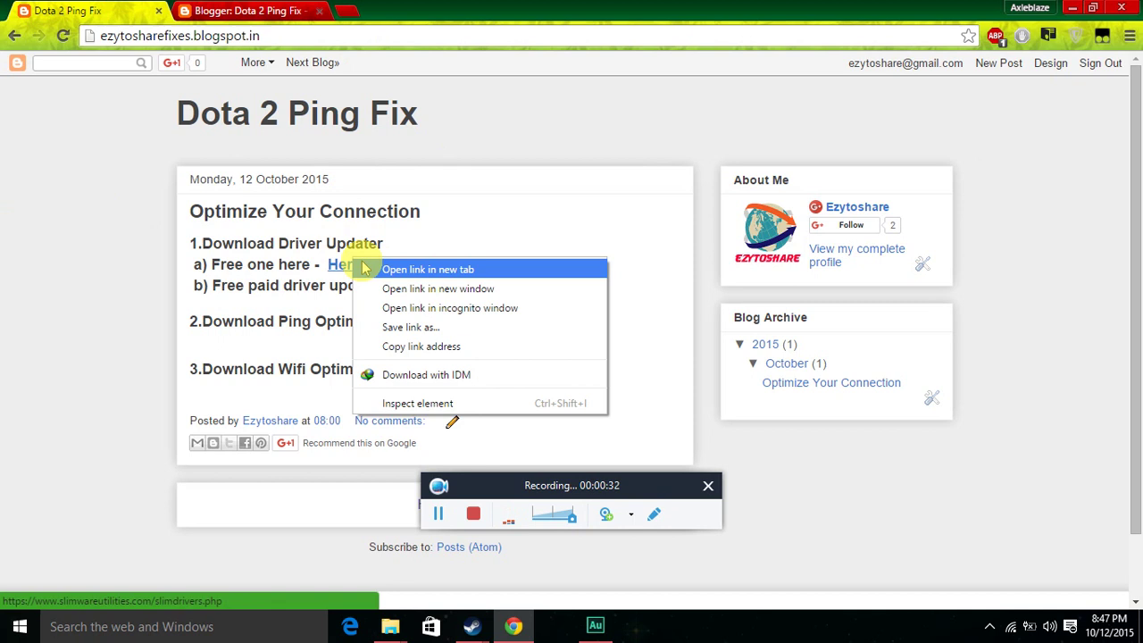
click(376, 266)
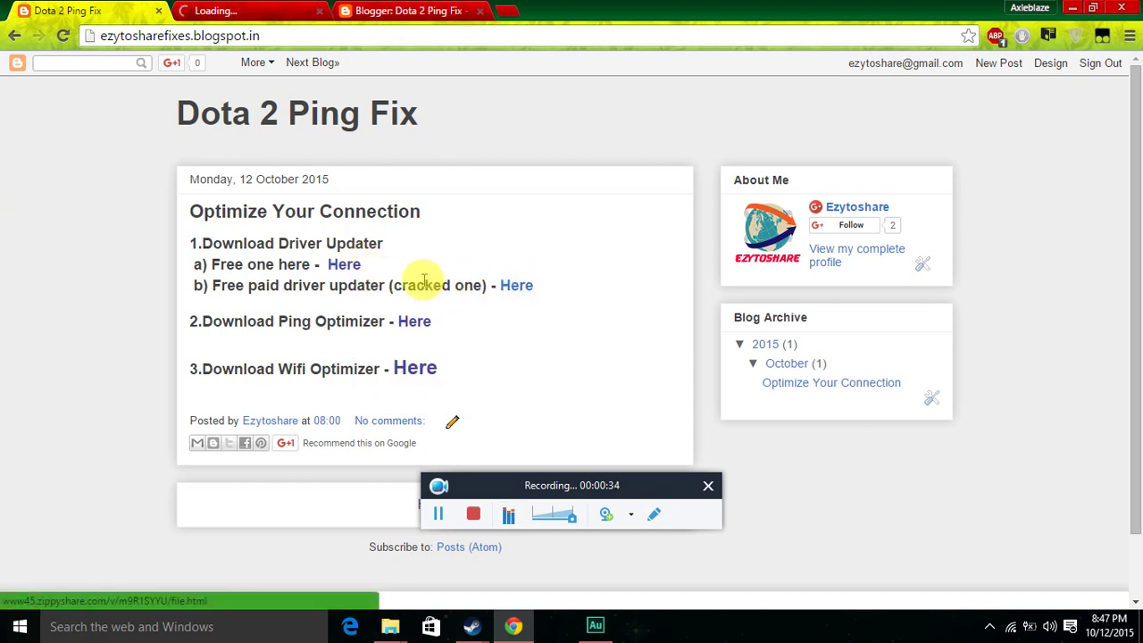
mouse_move(394, 287)
mouse_down()
mouse_move(489, 297)
mouse_move(481, 285)
mouse_up()
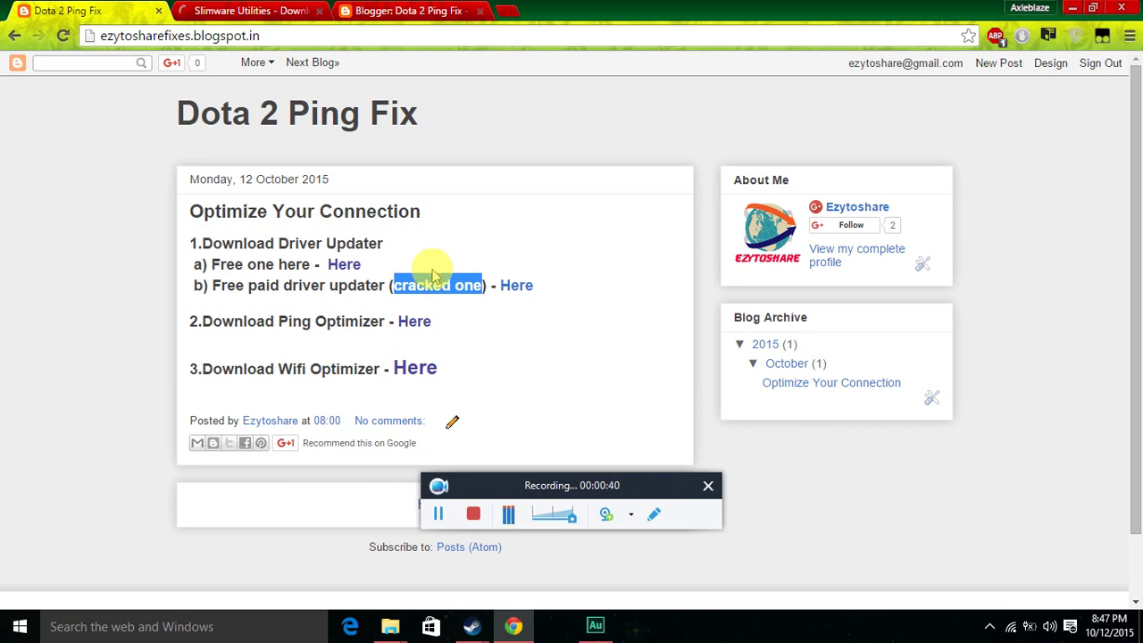
View the SlimDrivers download page, then close that tab and return to the post
click(254, 11)
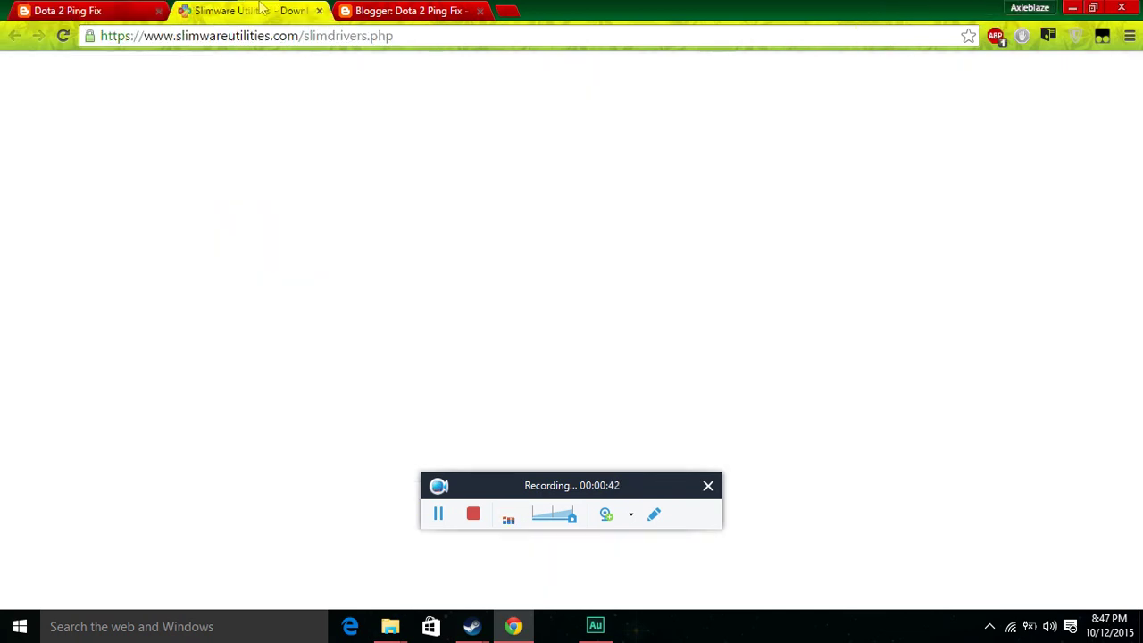
click(156, 9)
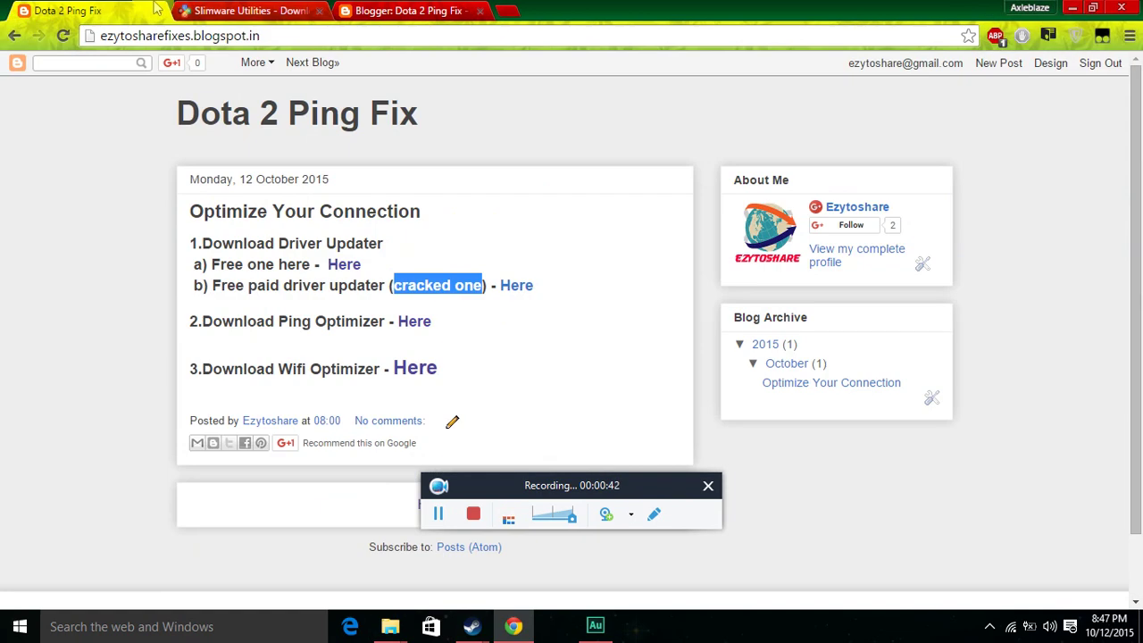
click(320, 11)
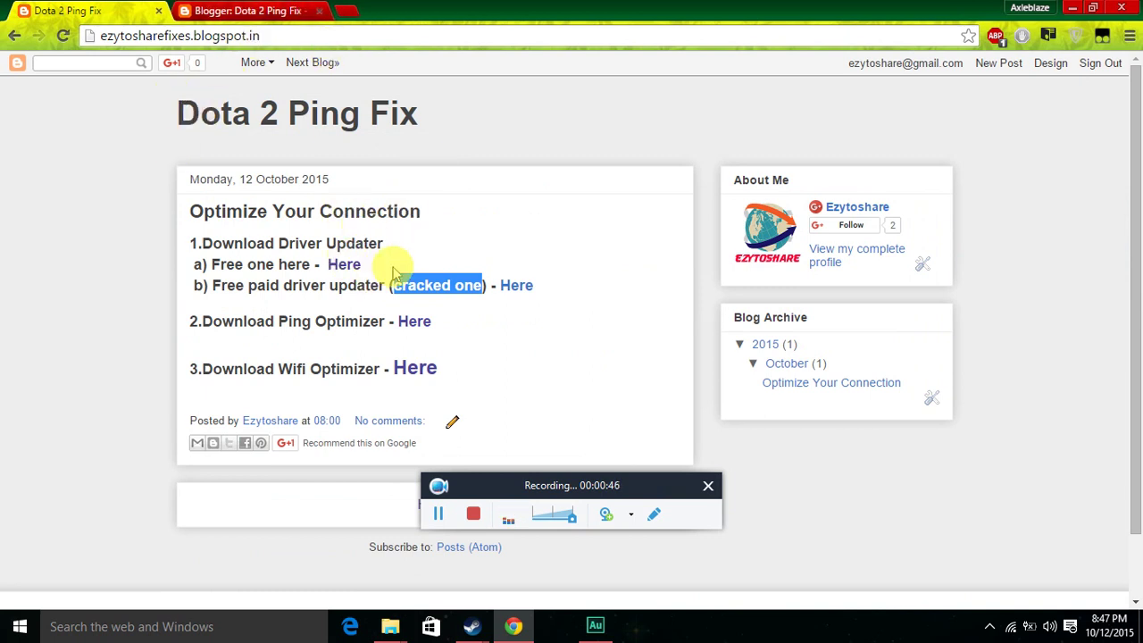
Move the Driver Booster 3 shortcut mid-desktop, launch it to review outdated drivers, then close it
click(1075, 7)
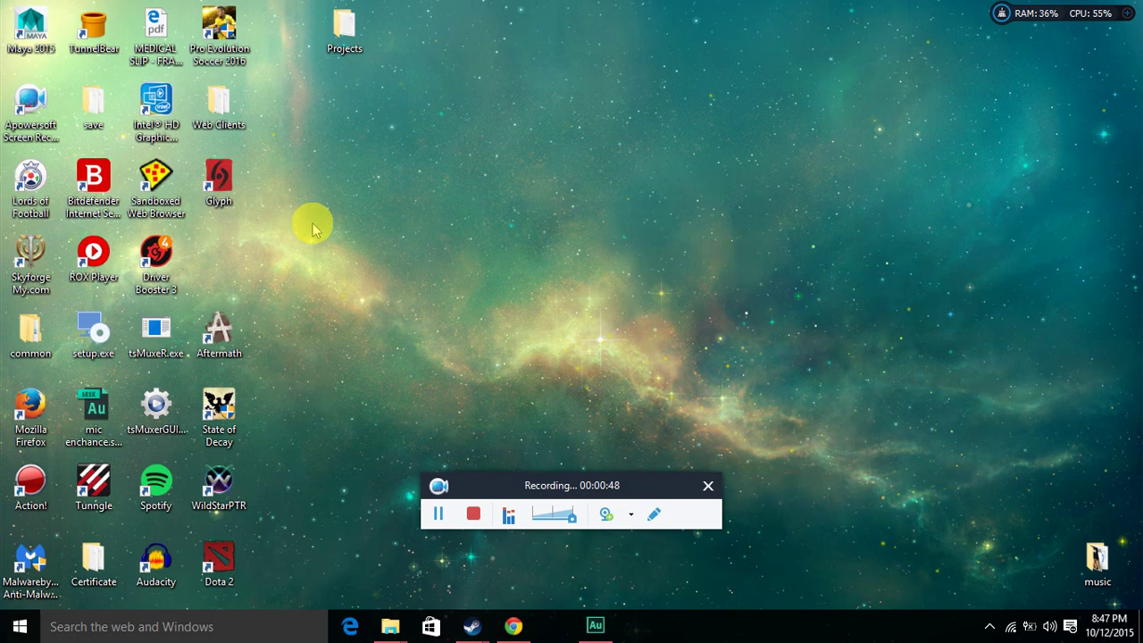
mouse_move(156, 253)
mouse_down()
mouse_move(378, 234)
mouse_move(413, 270)
mouse_up()
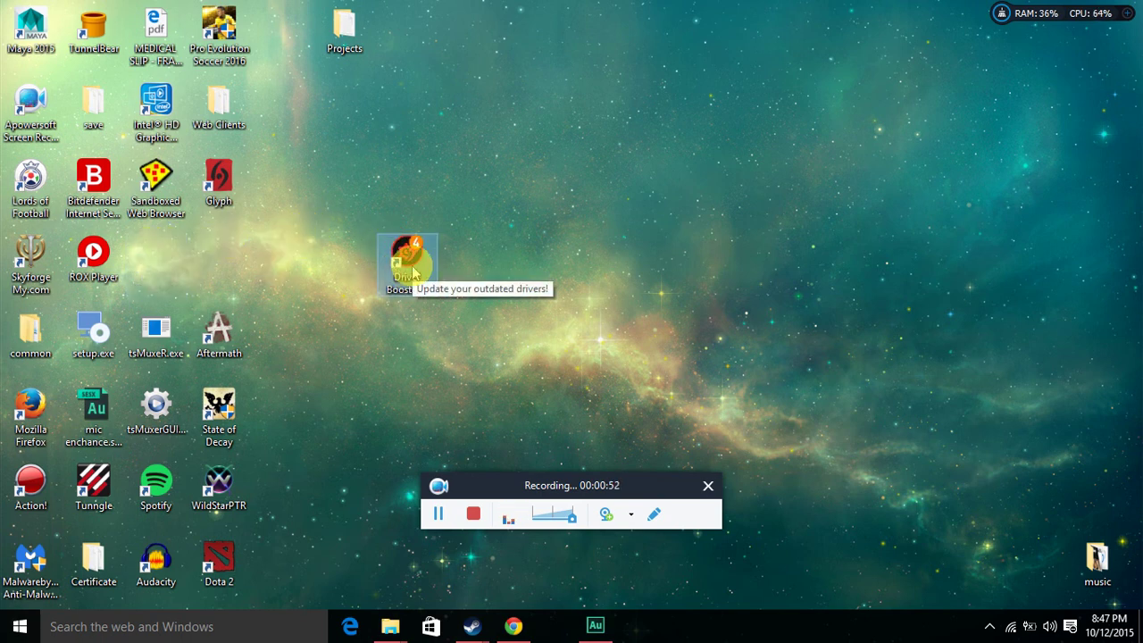
double_click(412, 270)
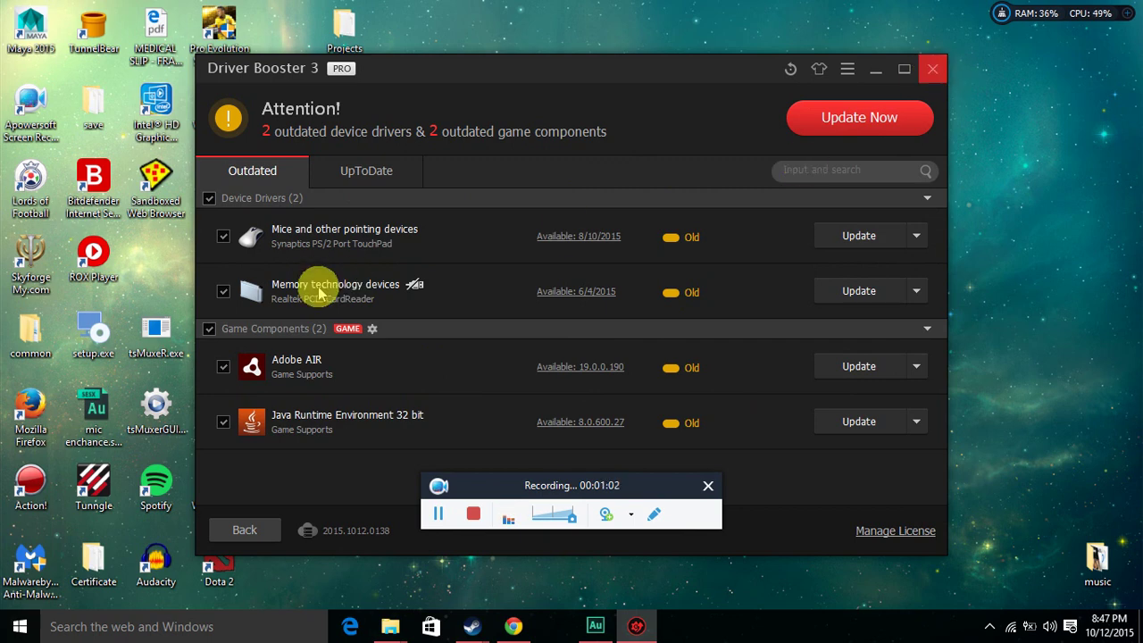
click(934, 72)
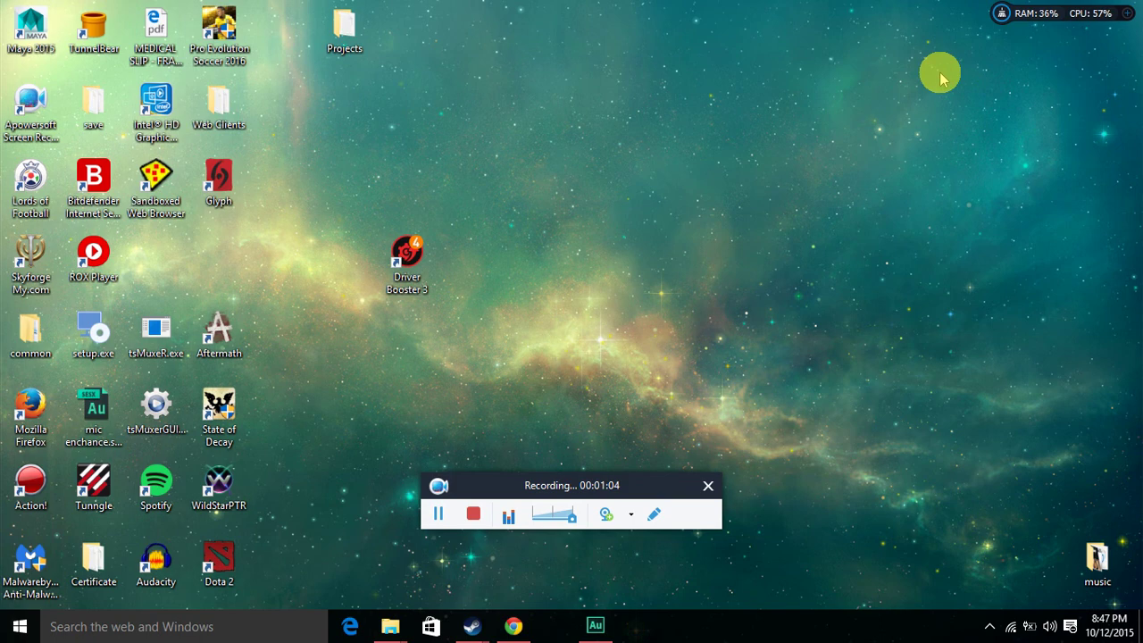
Return the Driver Booster shortcut, try the Ping Optimizer link, and close the Google tab it opens
drag(406, 259, 156, 261)
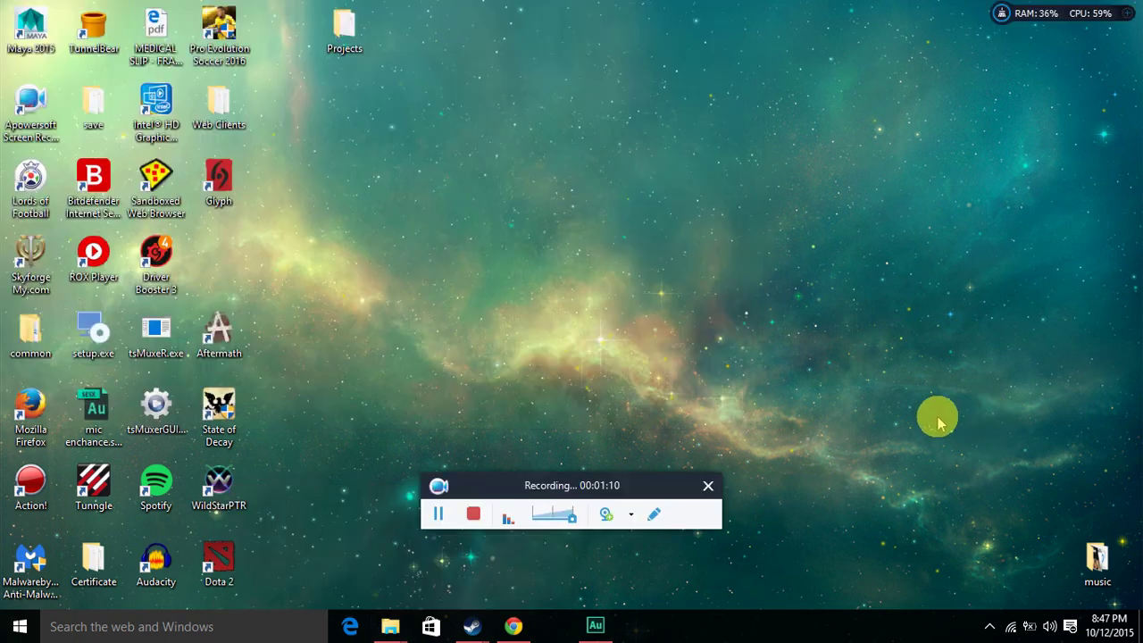
click(516, 628)
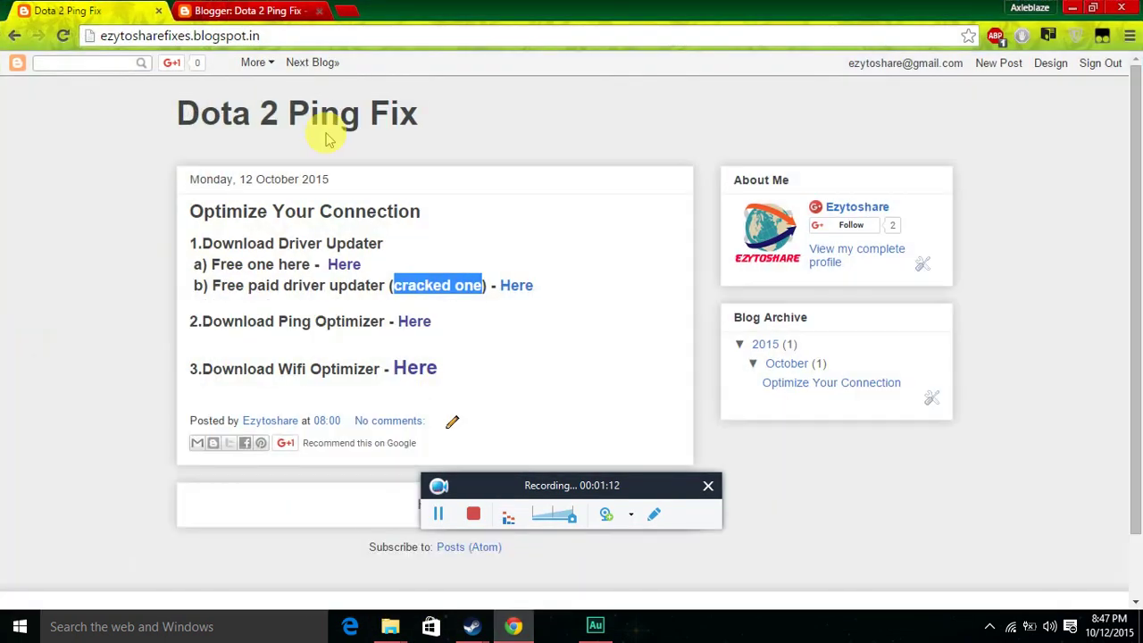
click(413, 326)
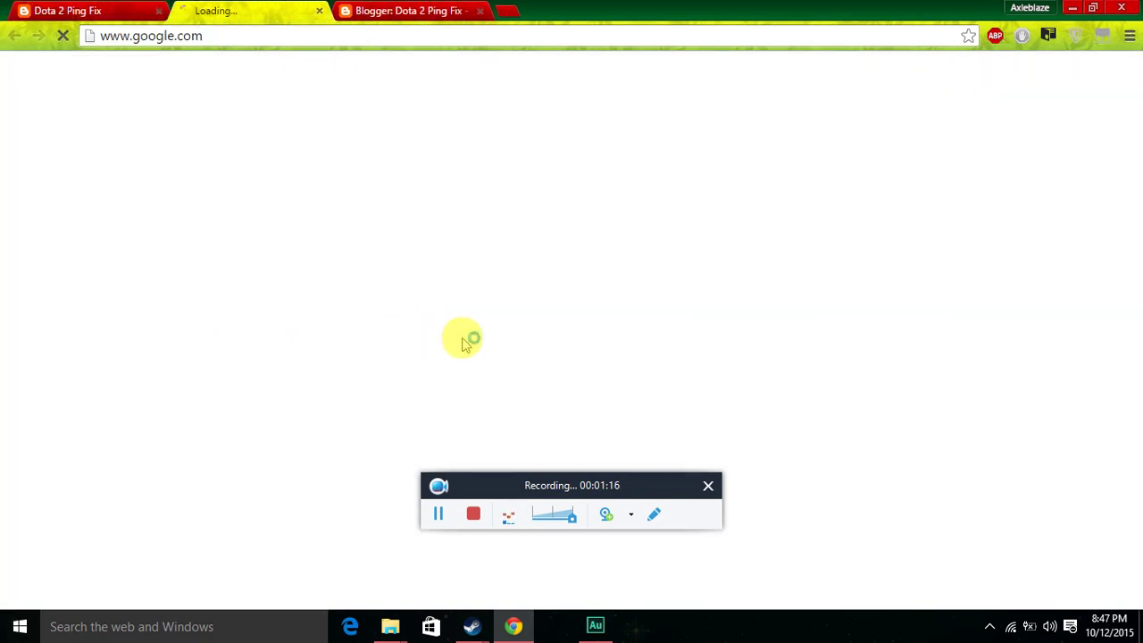
click(319, 10)
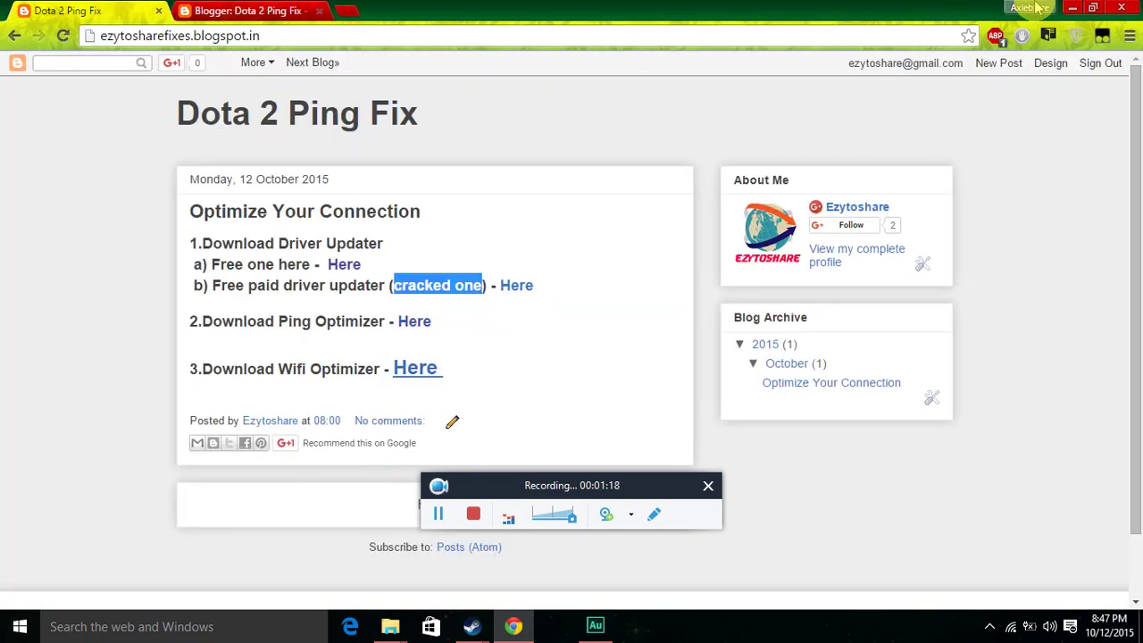
click(1073, 7)
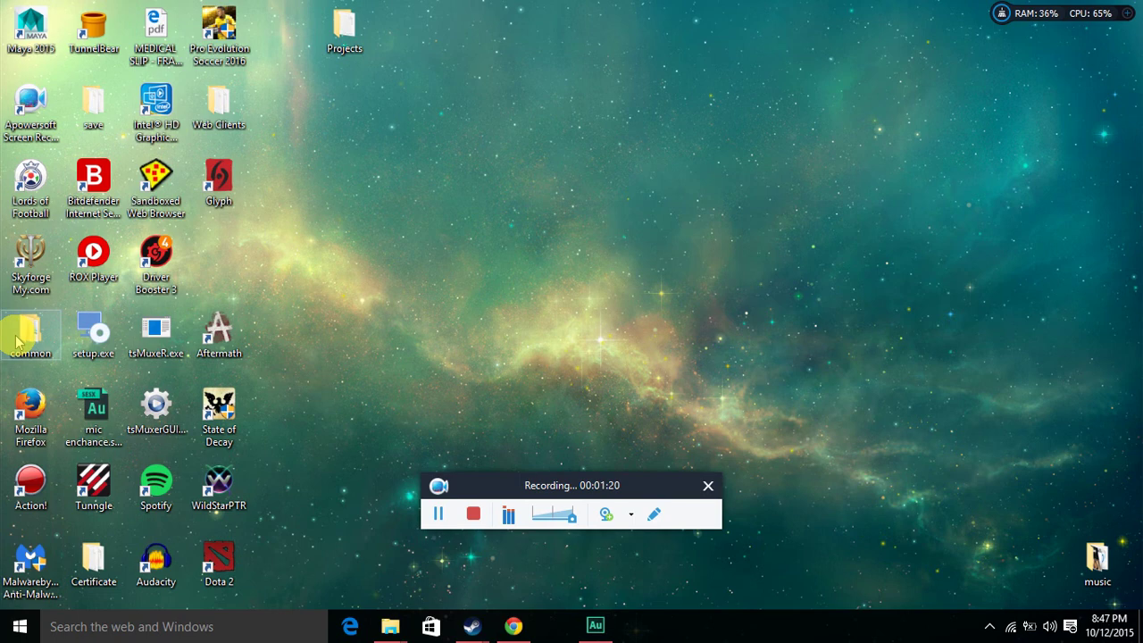
Run Leatrix_Latency_Fix_3.03.exe from Projects > IP Fix, approve UAC, confirm Installed, and close it
double_click(366, 36)
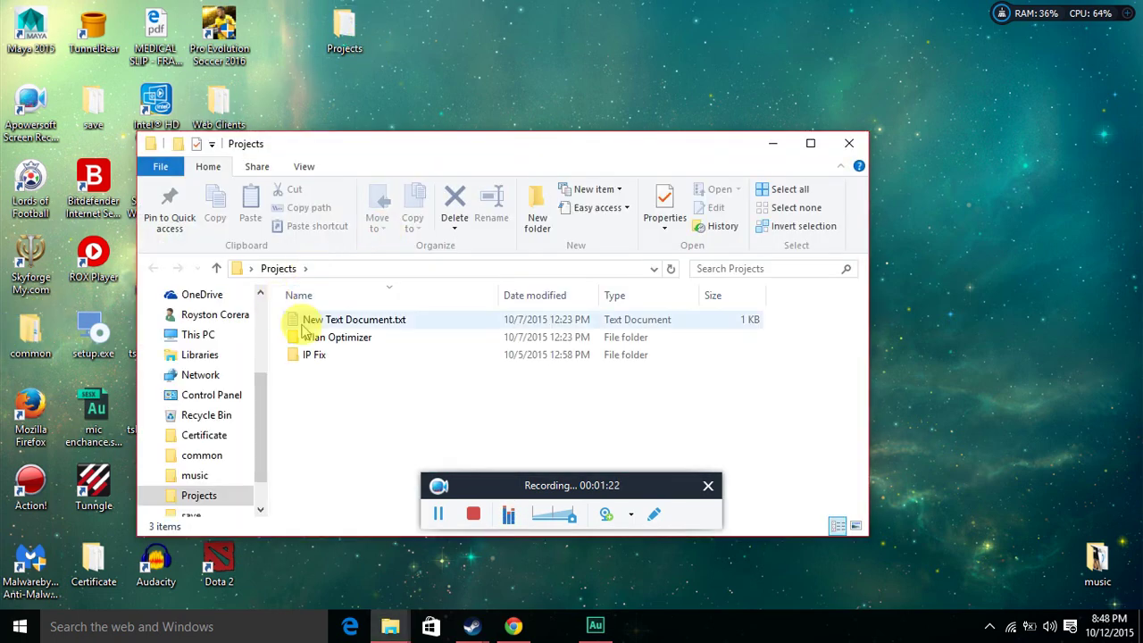
double_click(326, 355)
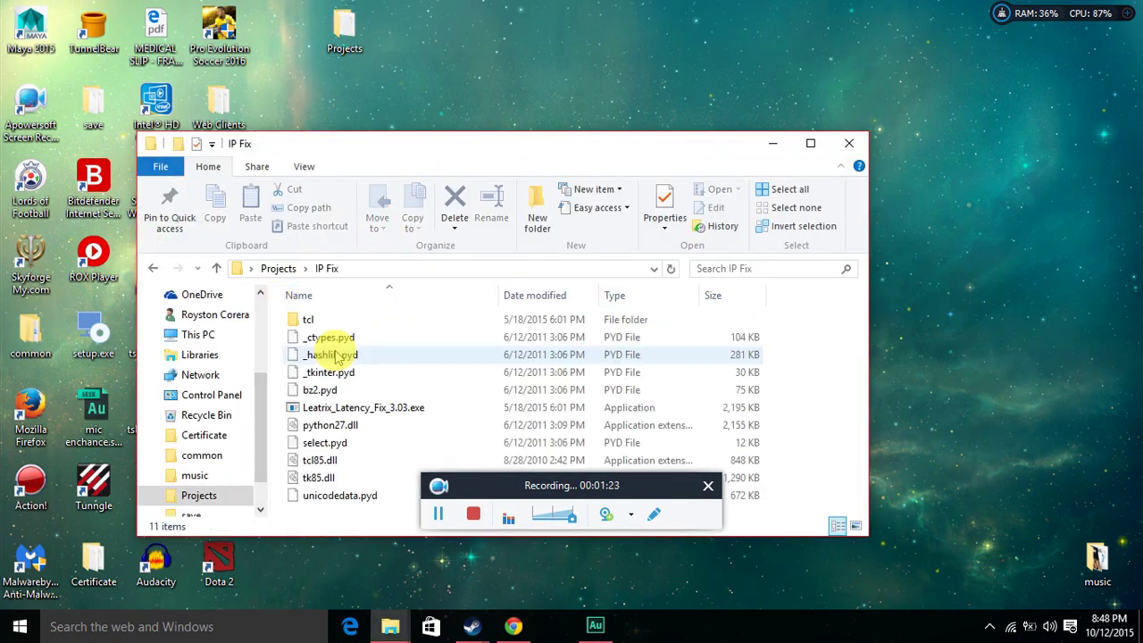
double_click(375, 411)
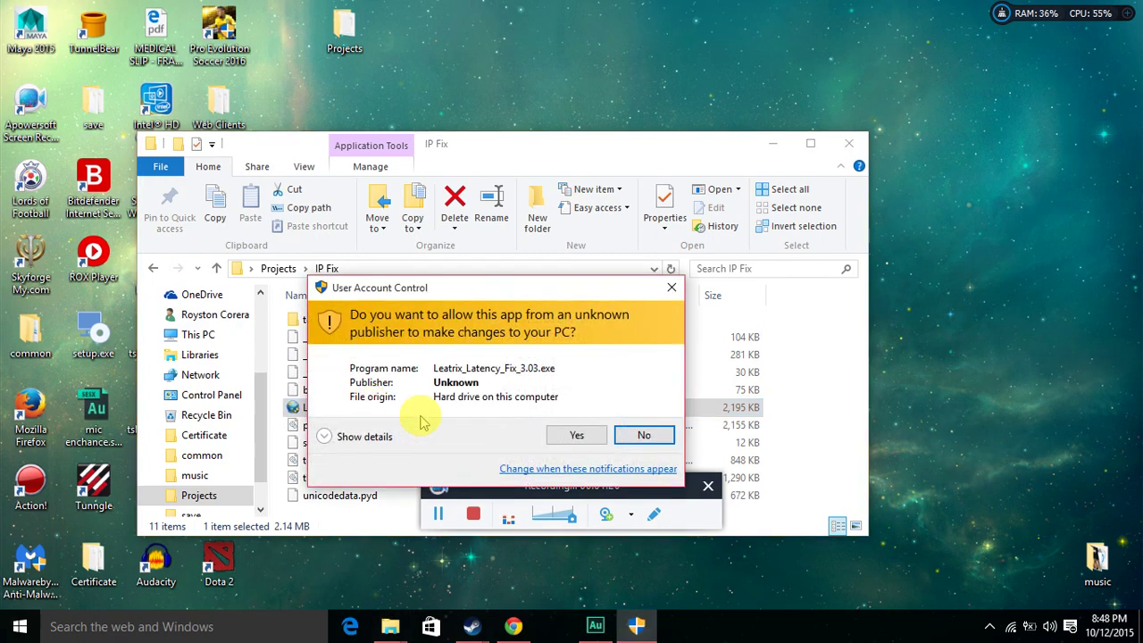
click(576, 434)
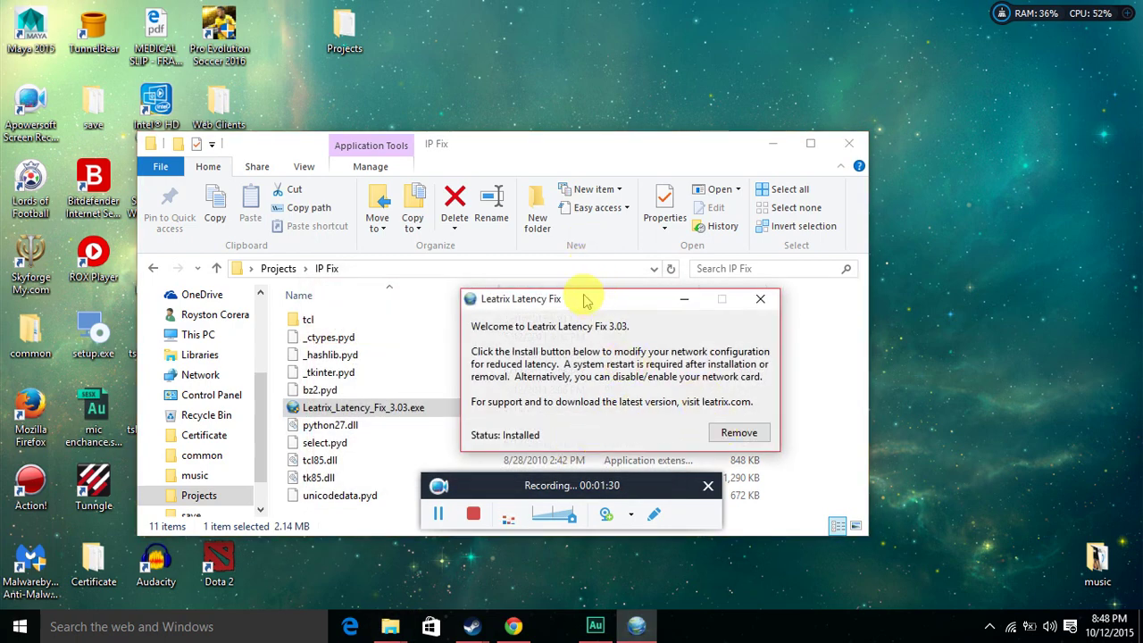
drag(585, 301, 540, 182)
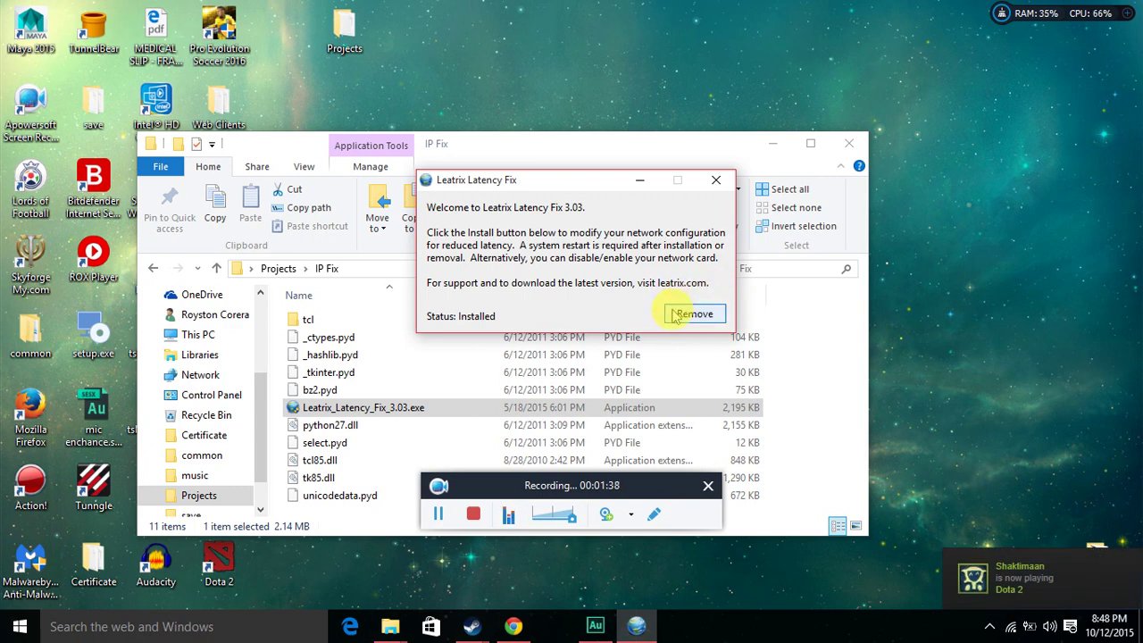
click(717, 181)
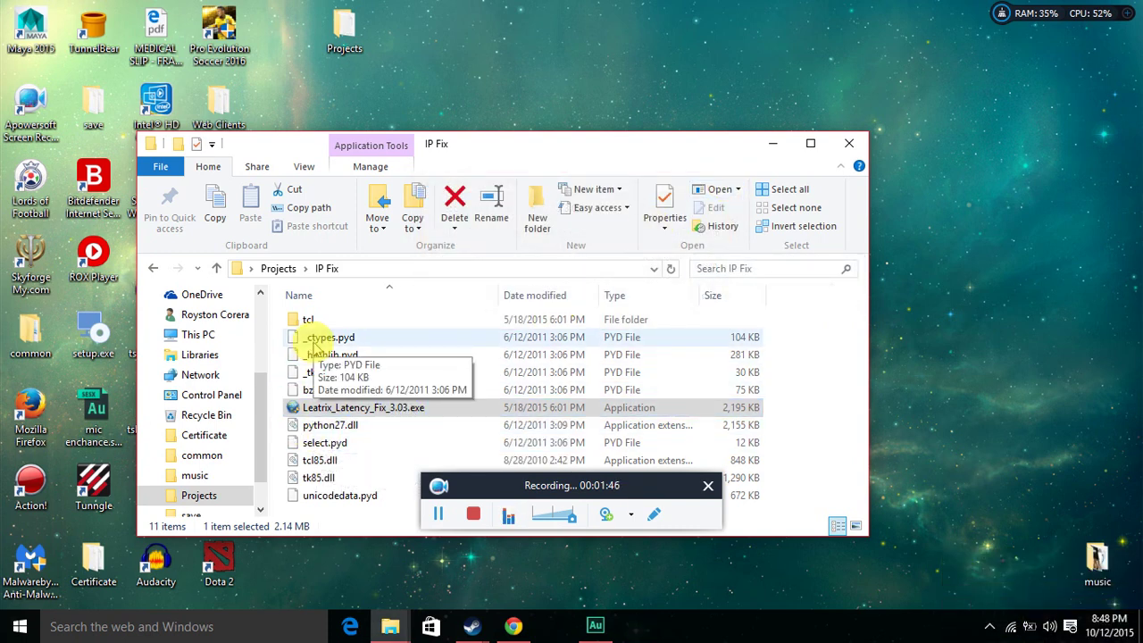
Close the IP Fix folder and open the adapter list from Network and Sharing Center
click(840, 145)
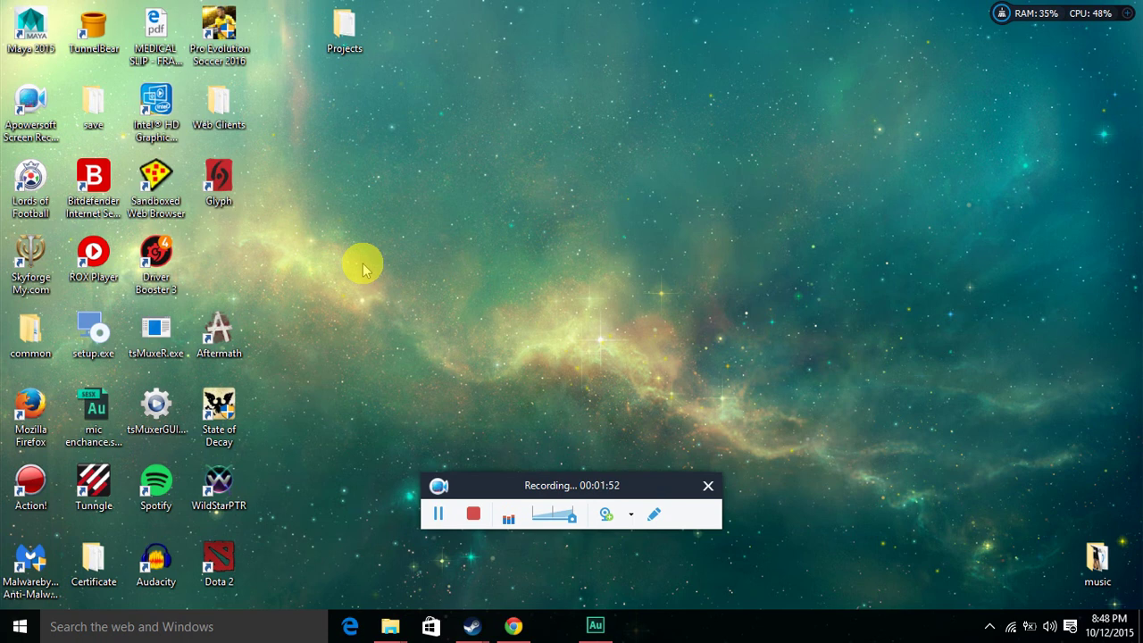
right_click(1013, 627)
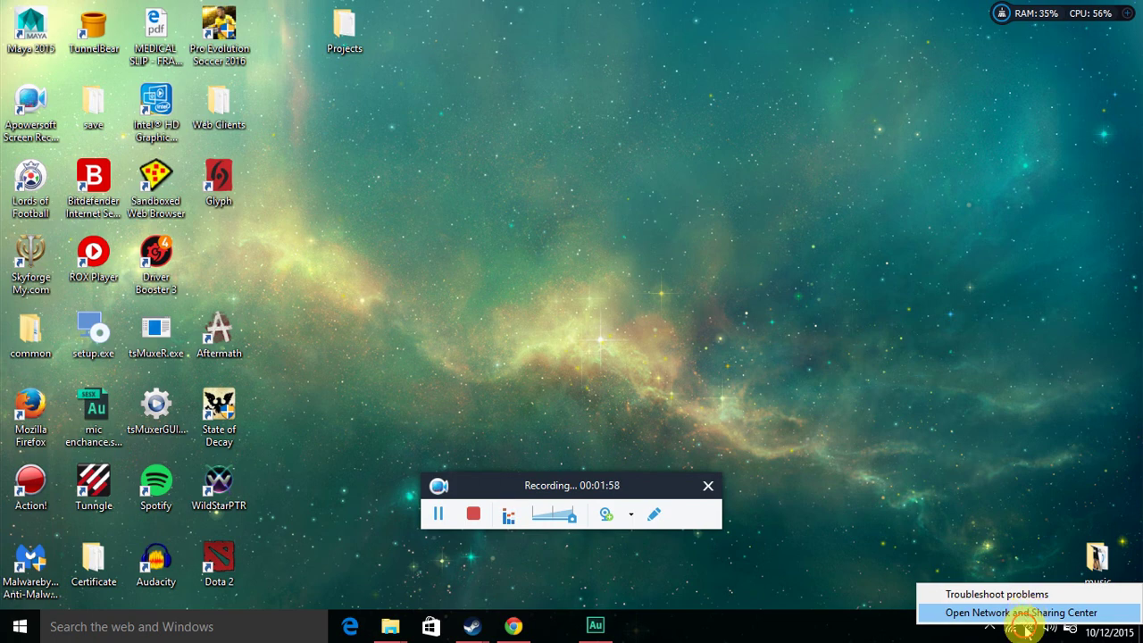
click(1026, 628)
right_click(1008, 625)
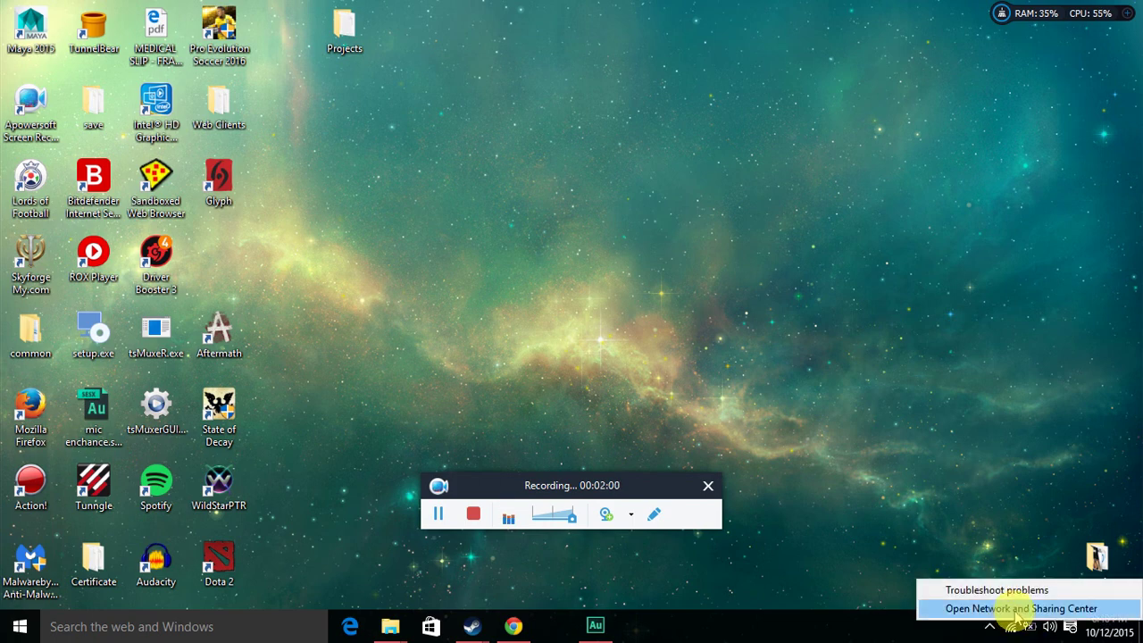
click(1016, 609)
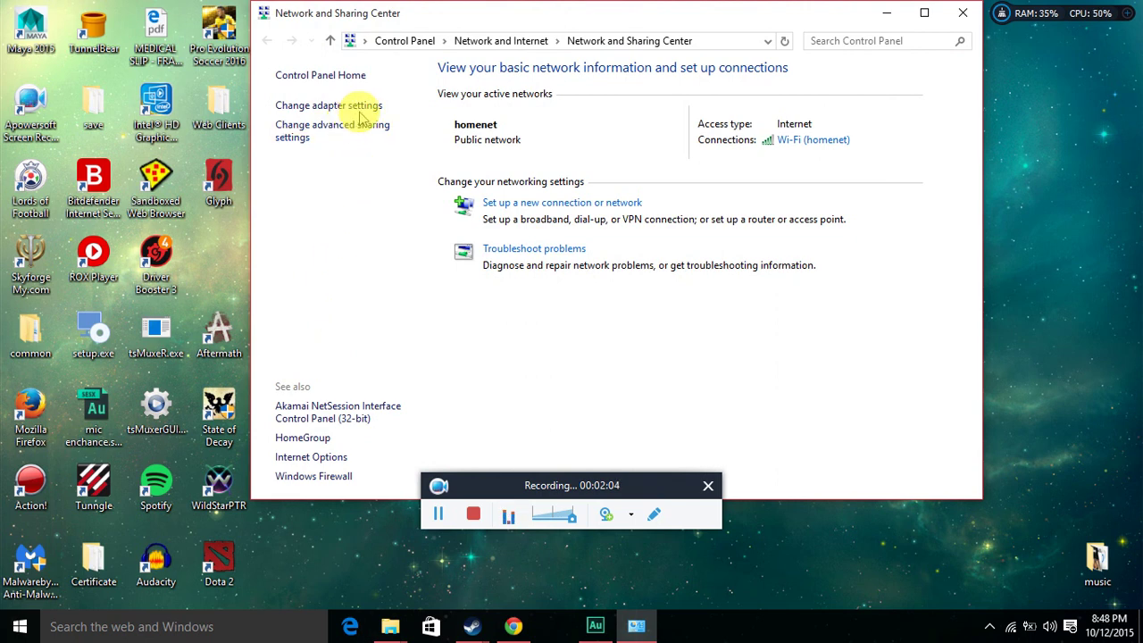
click(364, 107)
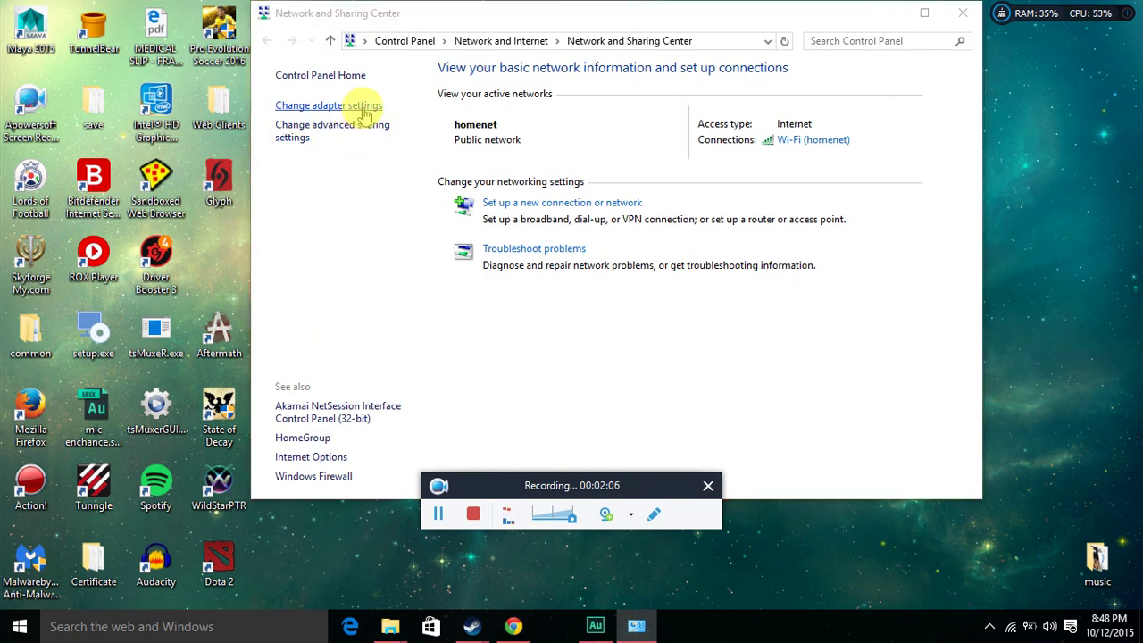
click(802, 194)
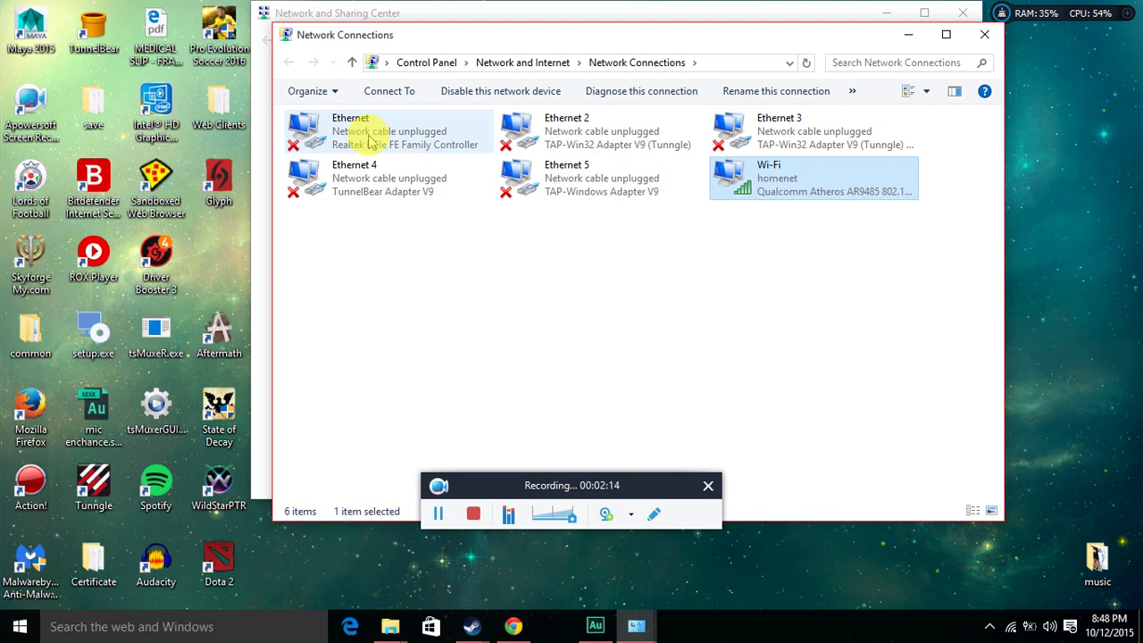
Open Properties for the Wi-Fi adapter and scroll its items list down to IPv4
click(361, 136)
click(804, 194)
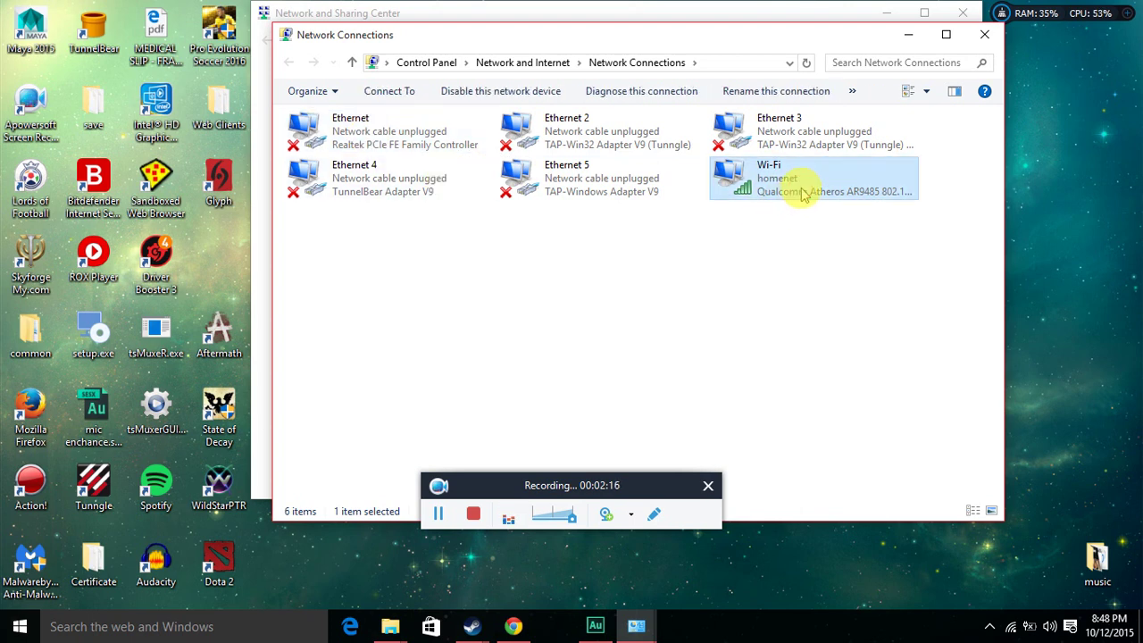
right_click(804, 195)
click(838, 365)
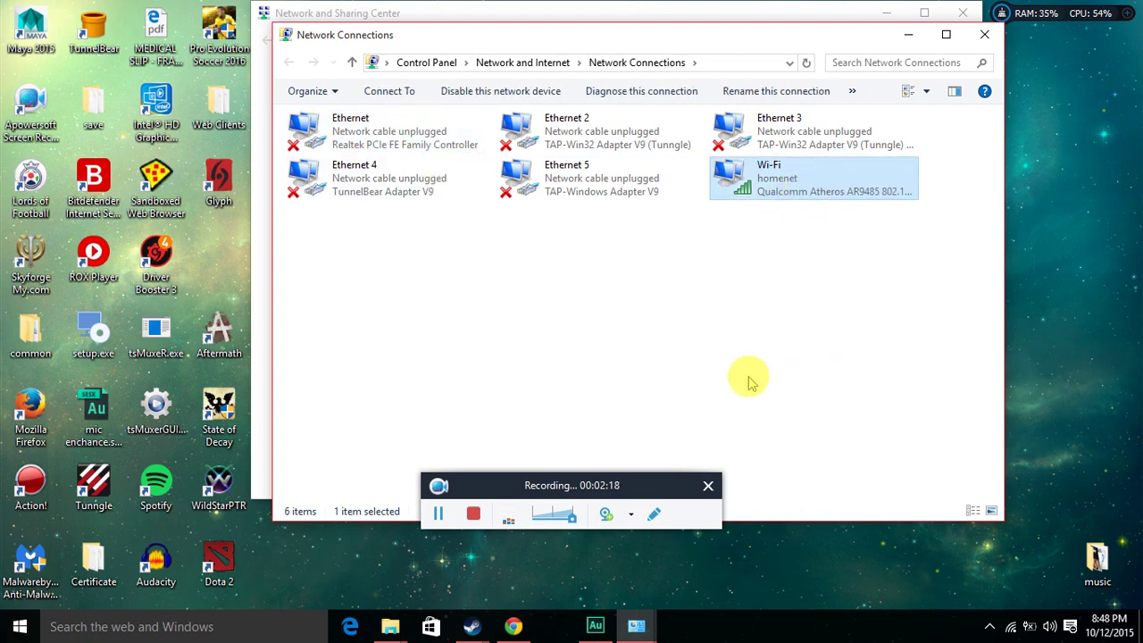
scroll(425, 296, down, 1)
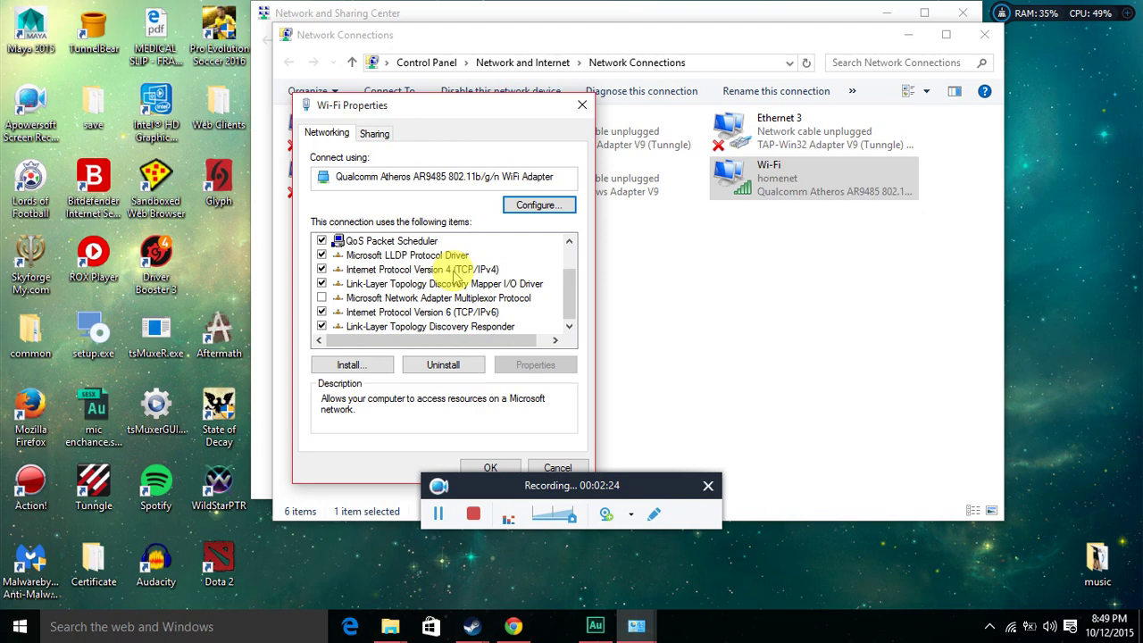
Confirm Wi-Fi IPv4 DNS servers 8.8.8.8 and 8.8.4.4, then close all network windows
click(438, 271)
double_click(439, 270)
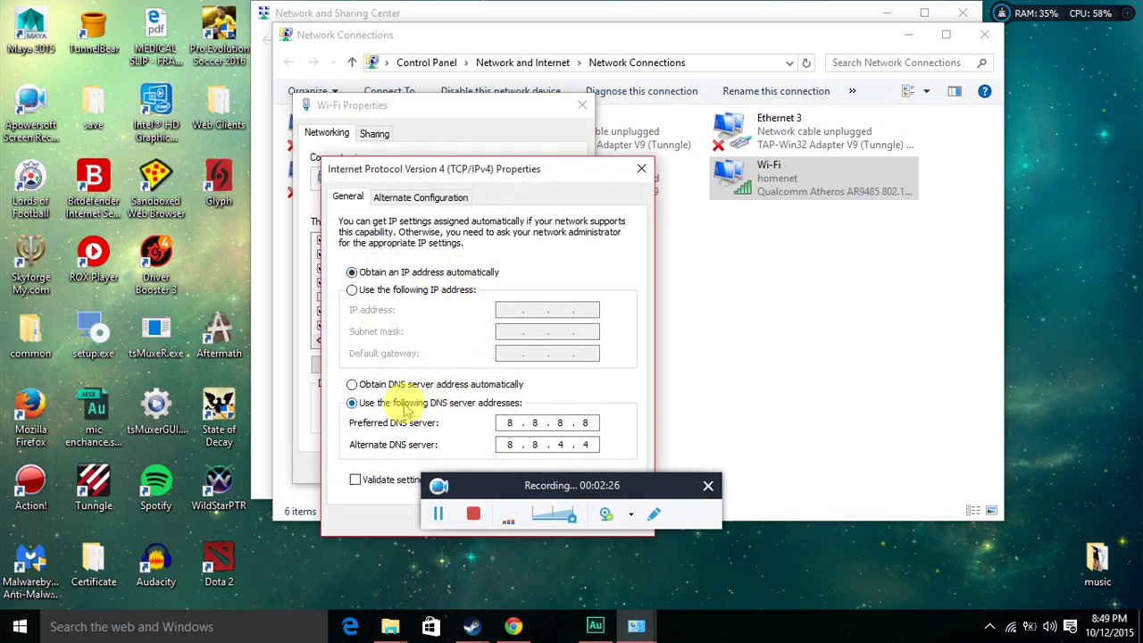
drag(487, 170, 685, 85)
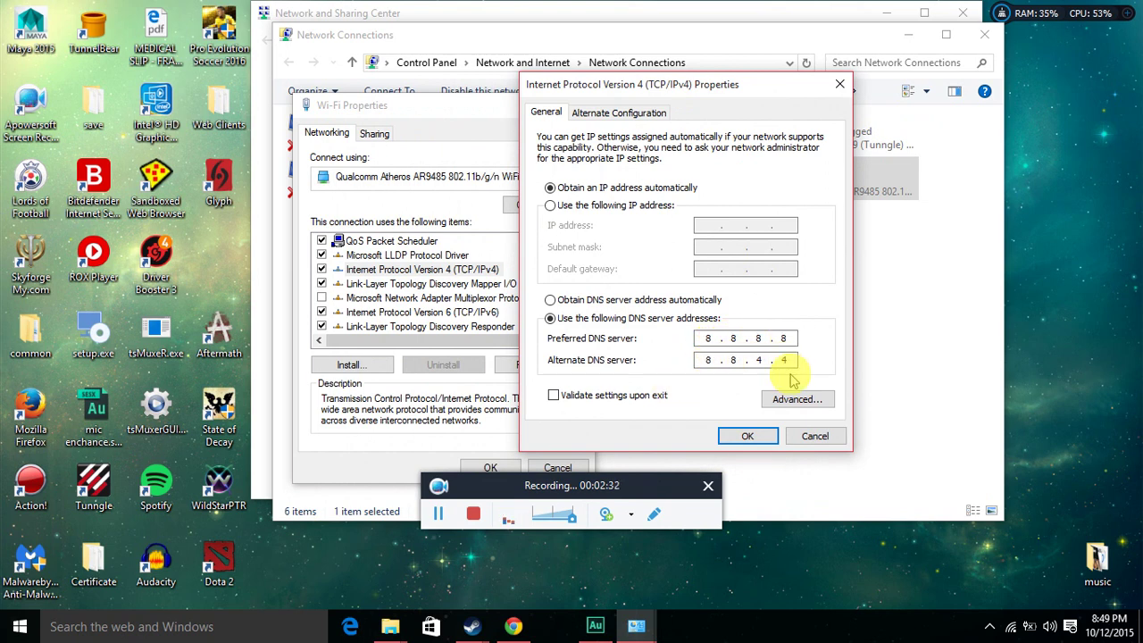
click(761, 438)
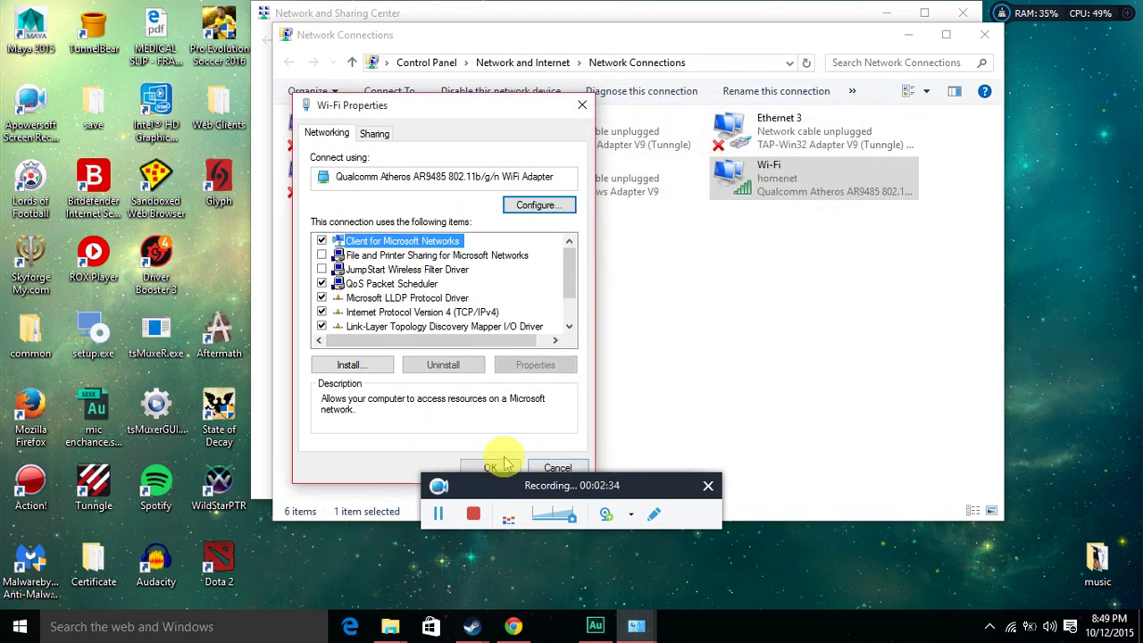
click(500, 466)
click(664, 296)
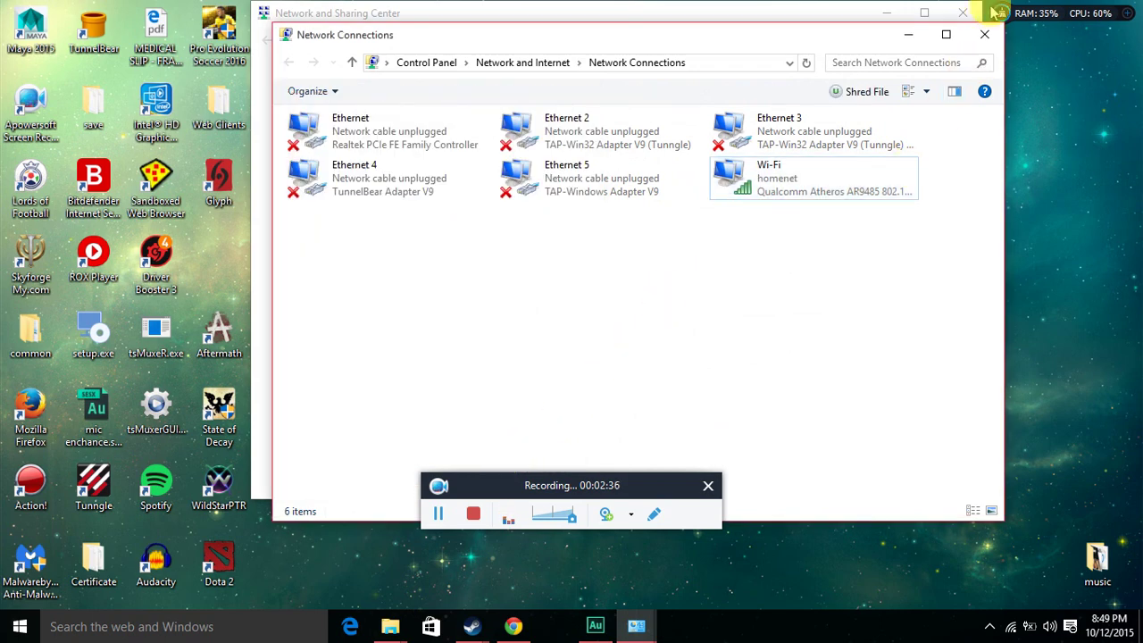
click(986, 35)
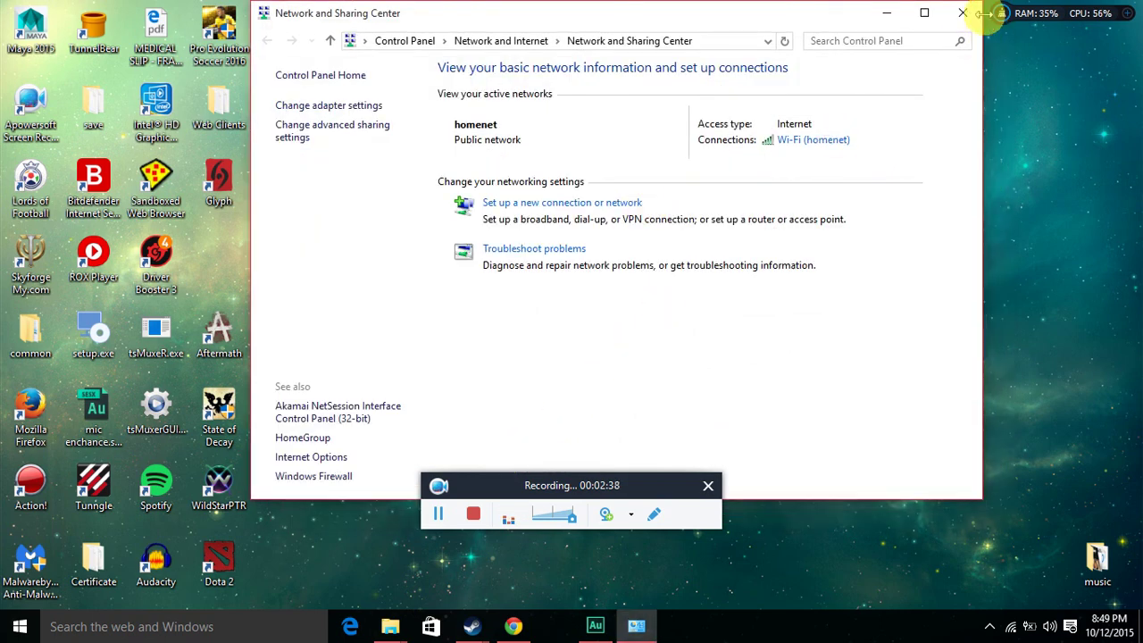
click(966, 14)
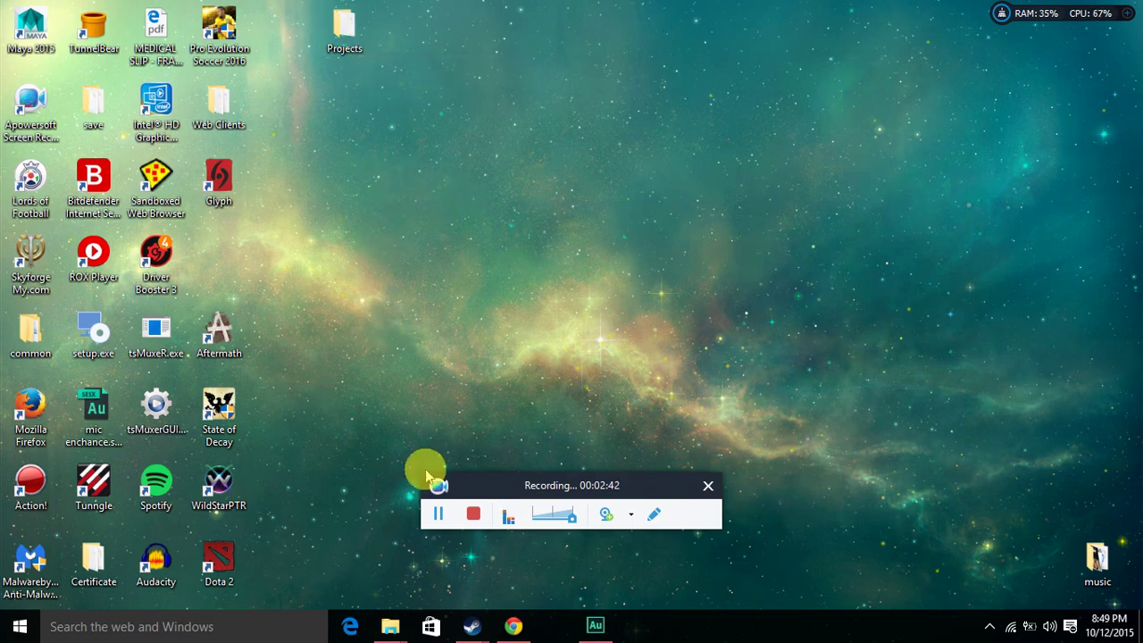
Check the blog's Wifi Optimizer download step, then minimize the browser
click(513, 625)
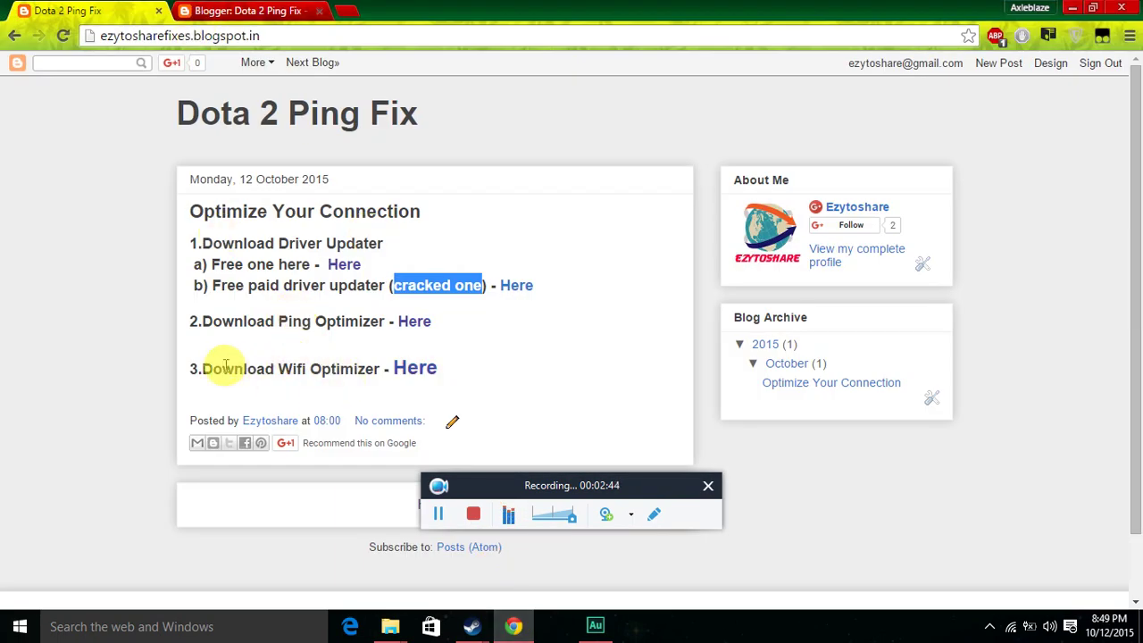
drag(222, 368, 280, 367)
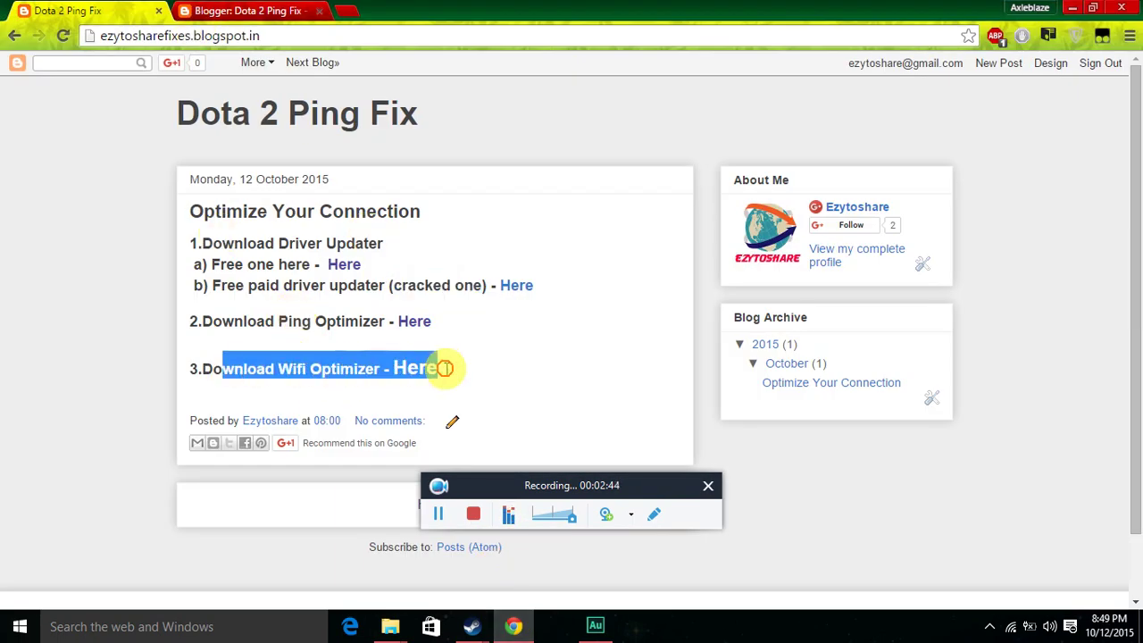
click(1067, 7)
Launch WLAN Optimizer.exe from Projects > Wlan Optimizer
double_click(344, 34)
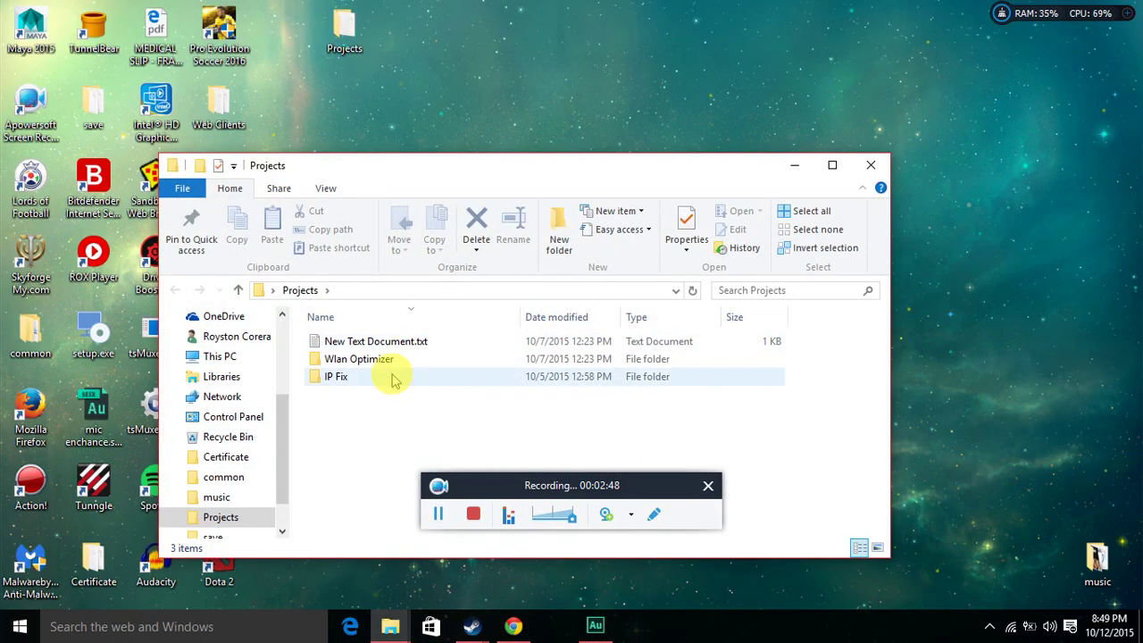
double_click(362, 359)
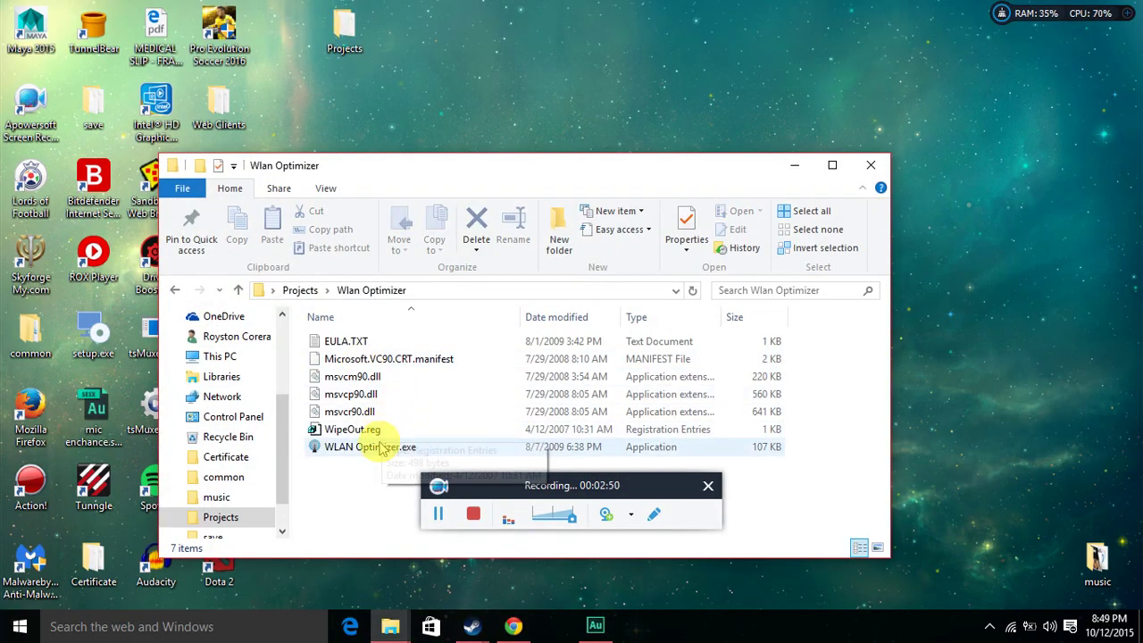
double_click(380, 448)
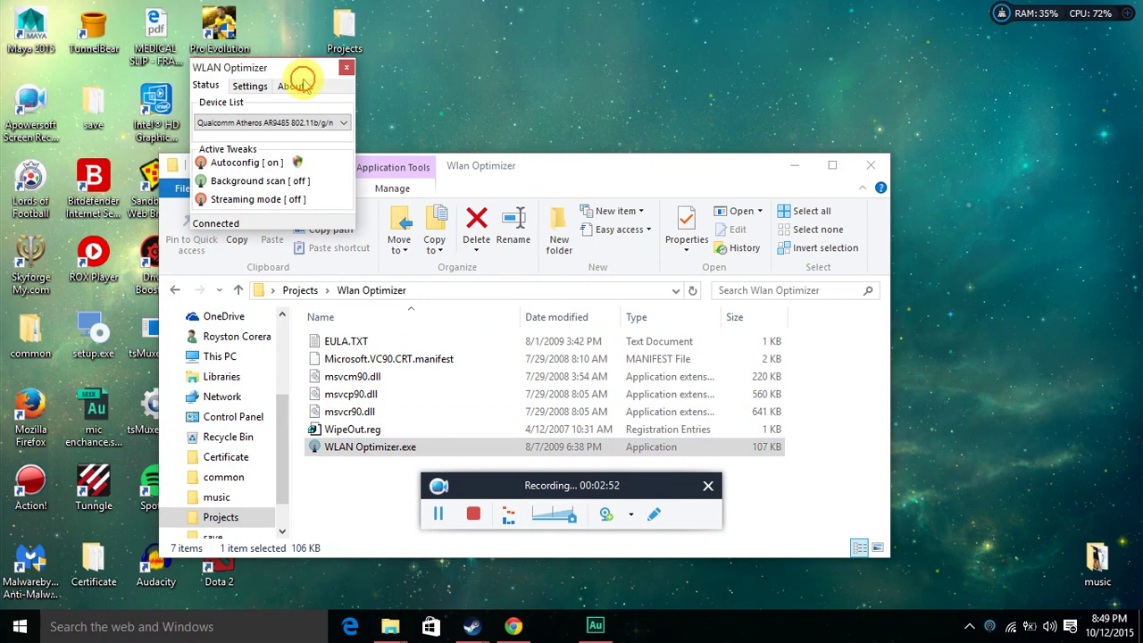
Save WLAN Optimizer tweaks with background scan disabled and streaming mode off, then close its folder
click(658, 179)
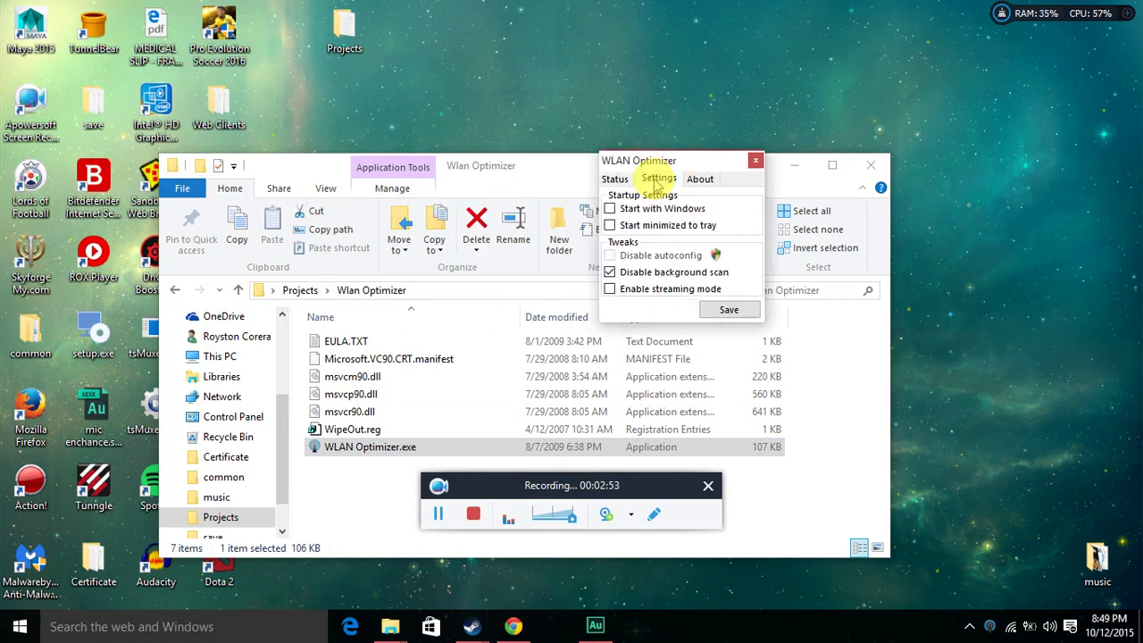
click(659, 279)
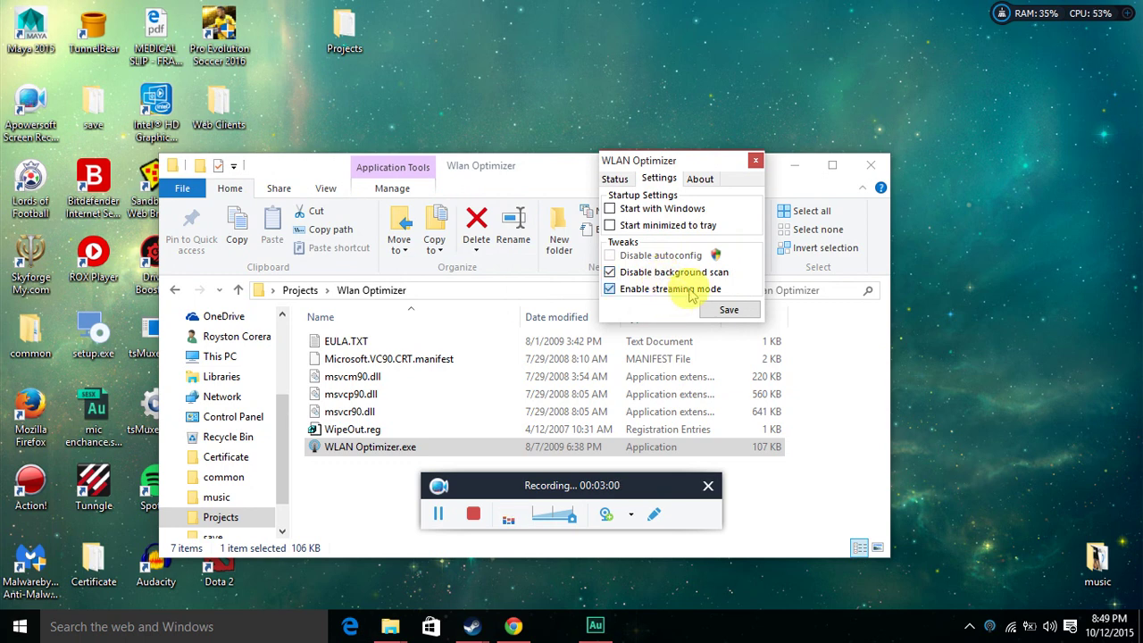
click(689, 291)
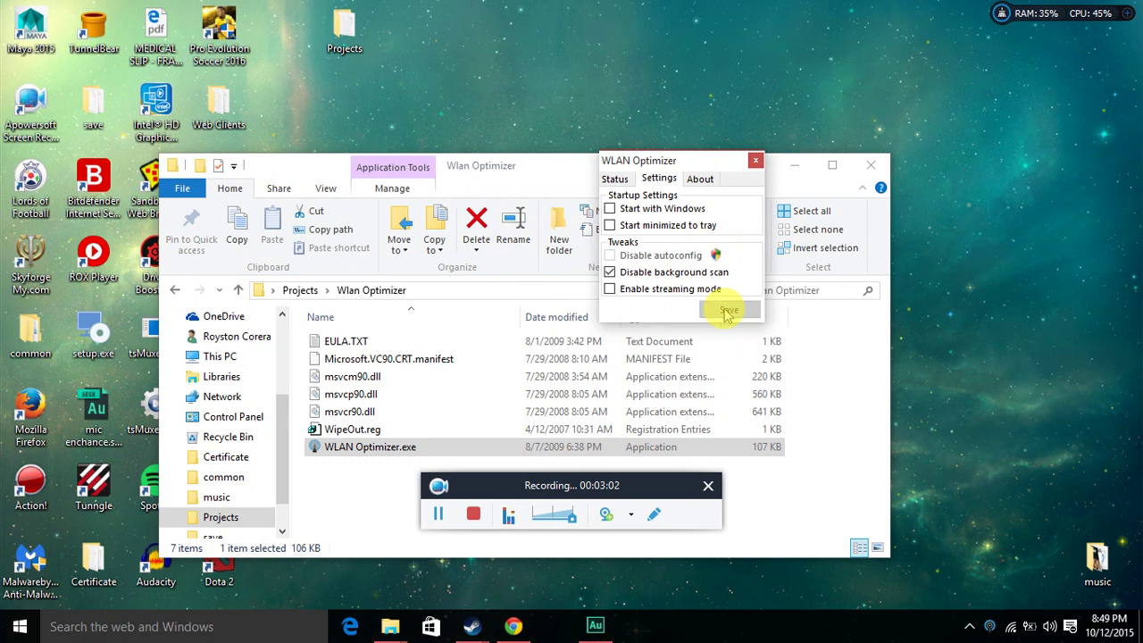
click(615, 178)
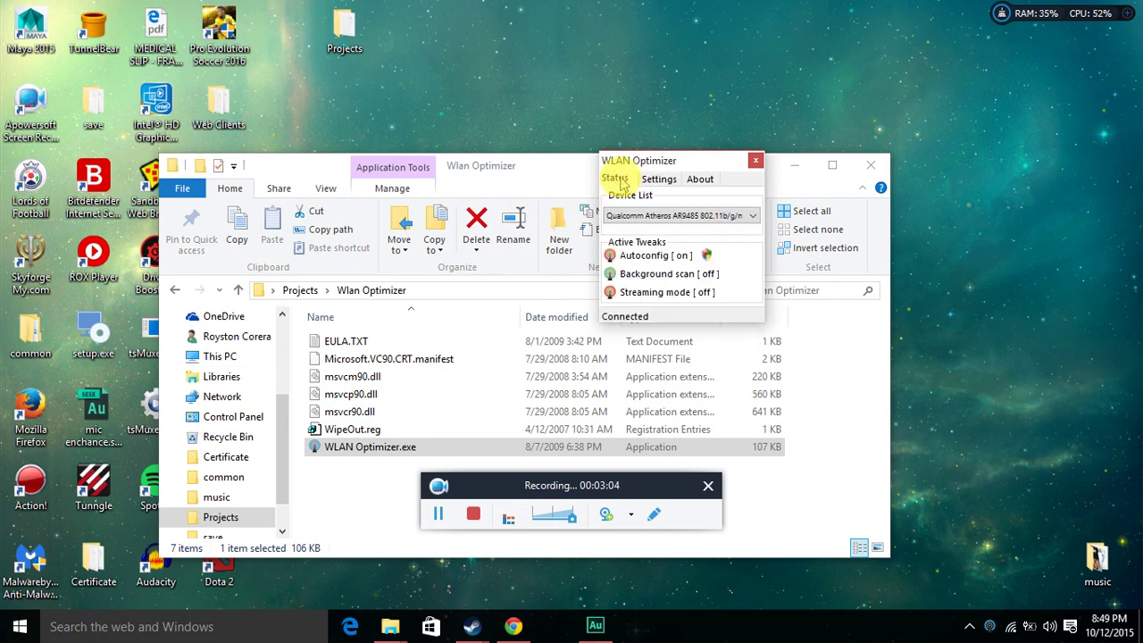
click(756, 163)
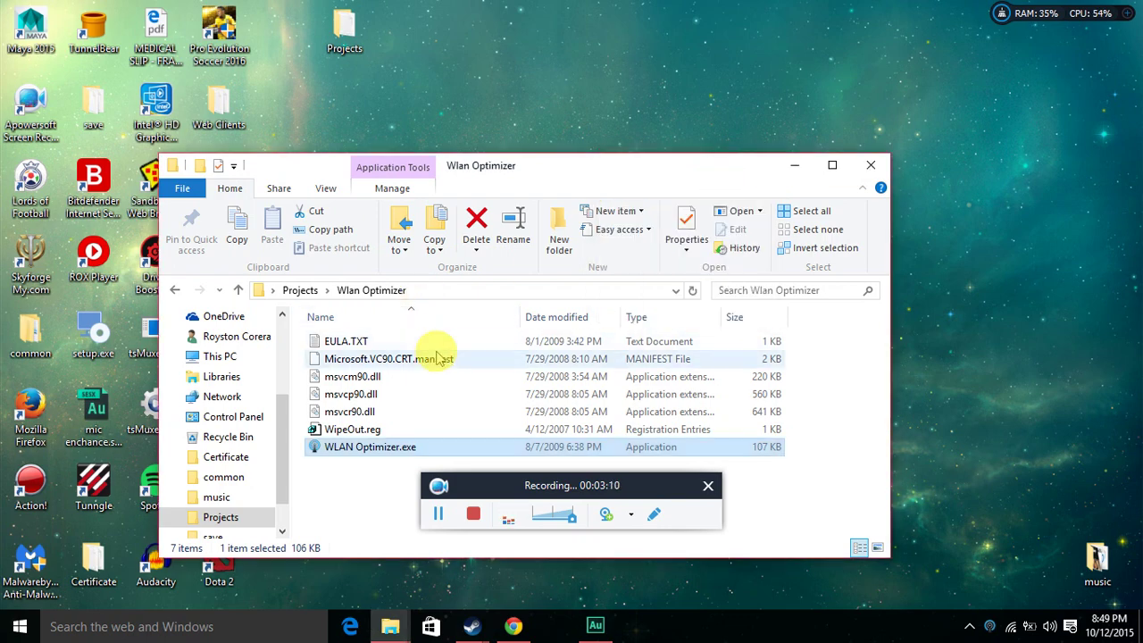
click(871, 167)
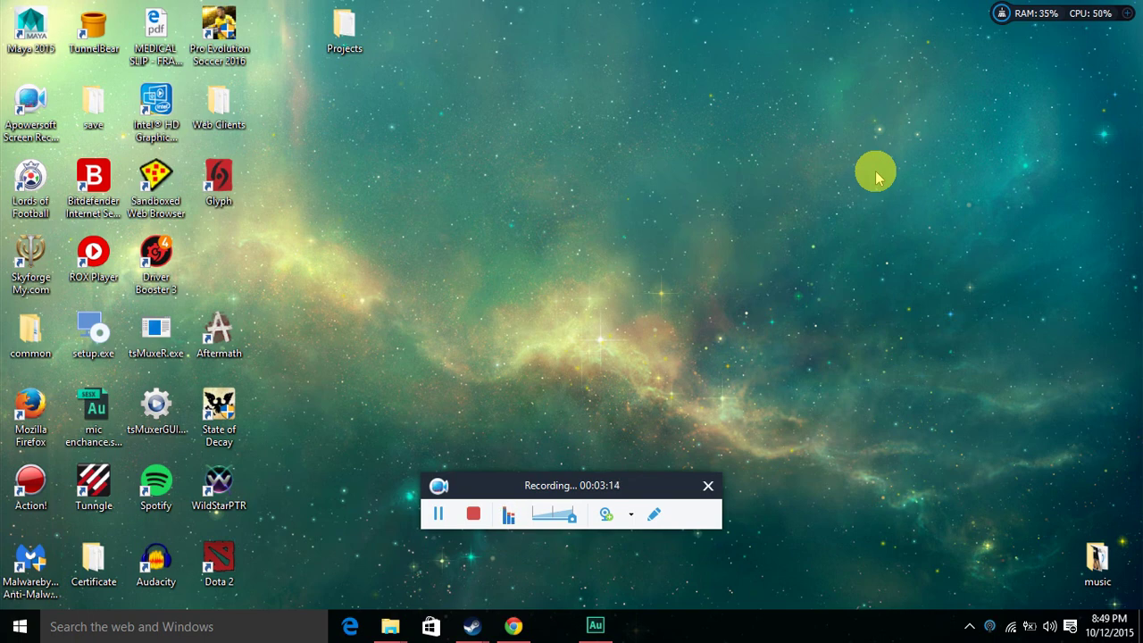
Search Google for wtfast and open the WTFast site in a new tab
click(516, 626)
key(ctrl+t)
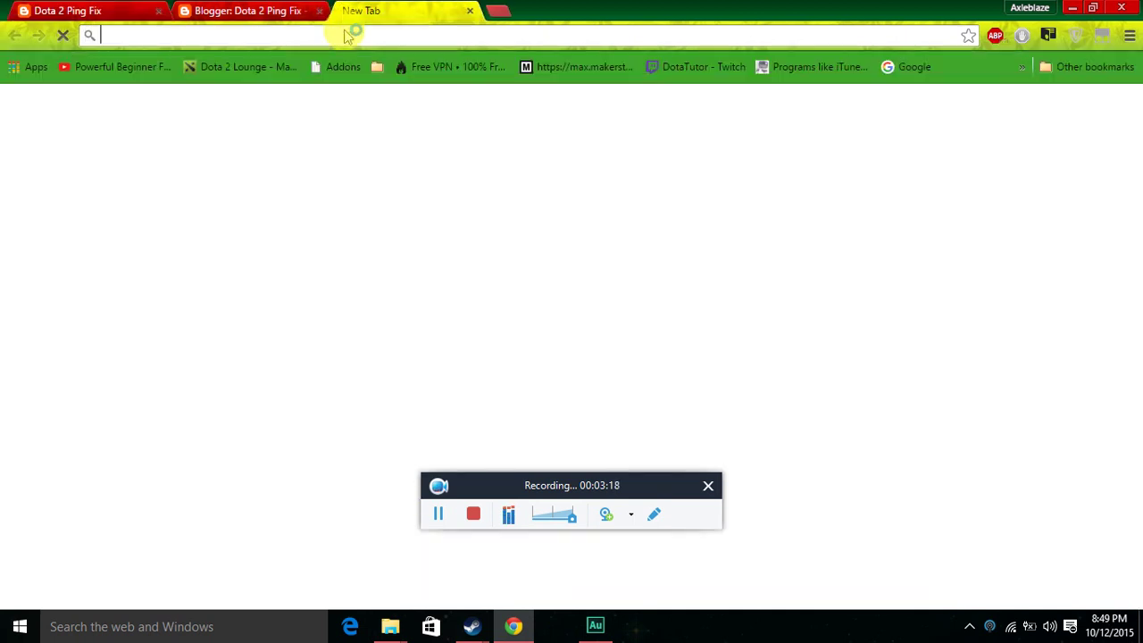
text(g)
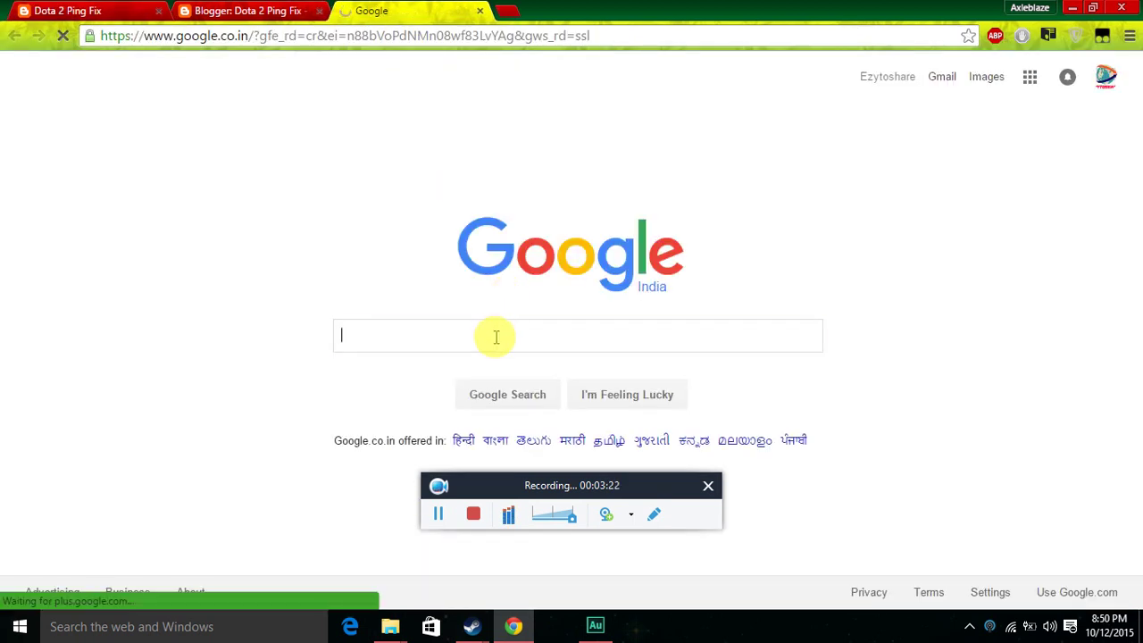
text(wtfast)
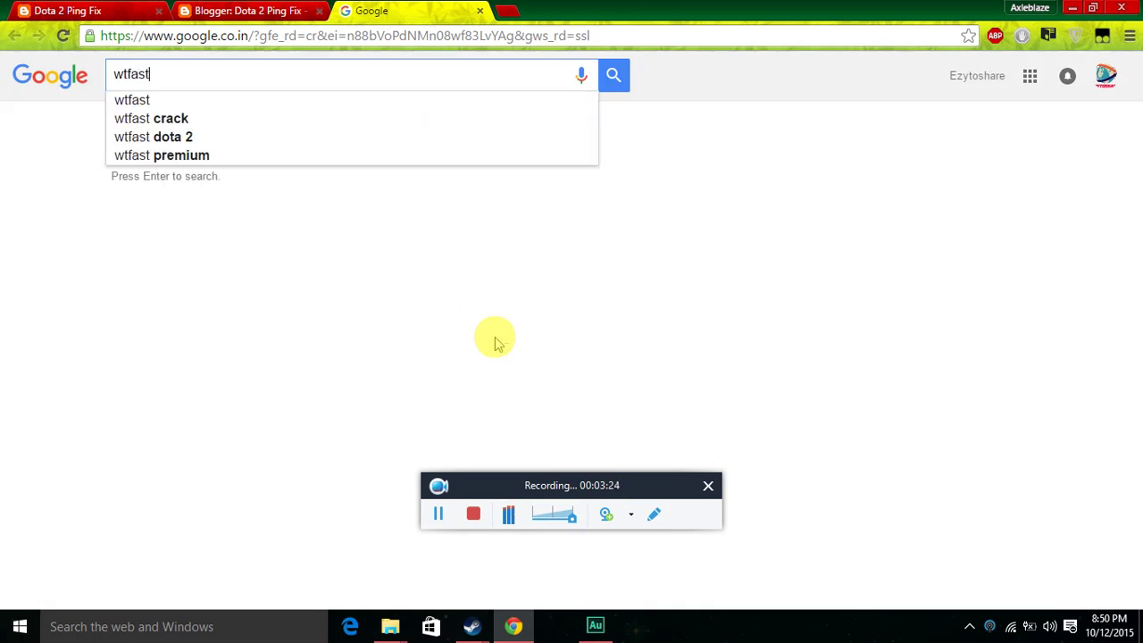
key(Return)
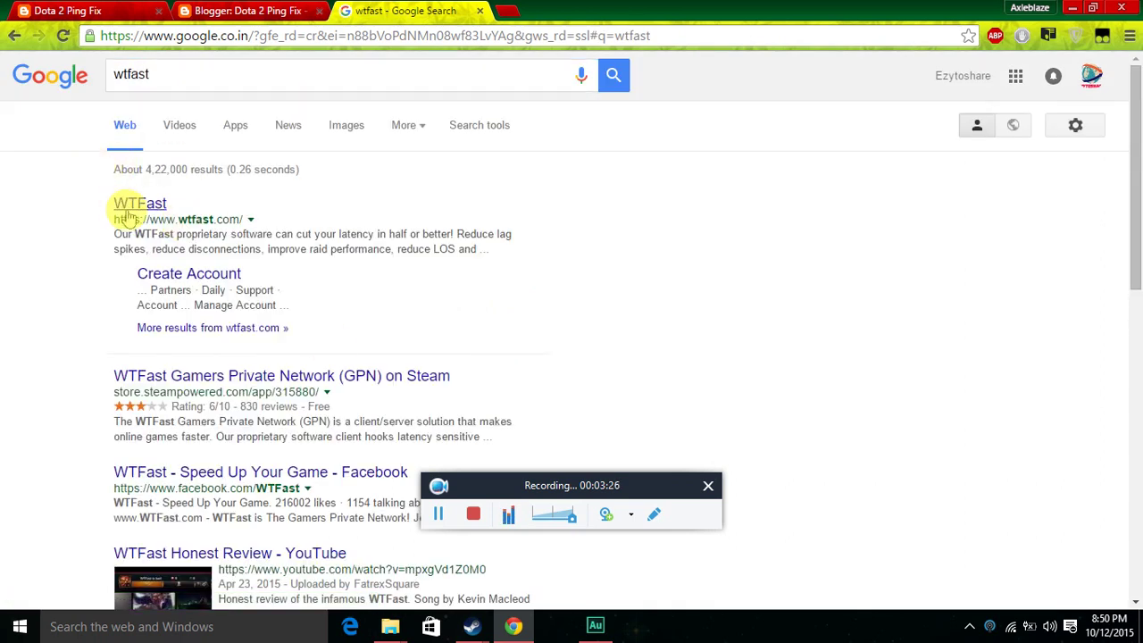
middle_click(130, 205)
Search Google for killping and open the Kill Ping site in a new tab
click(220, 76)
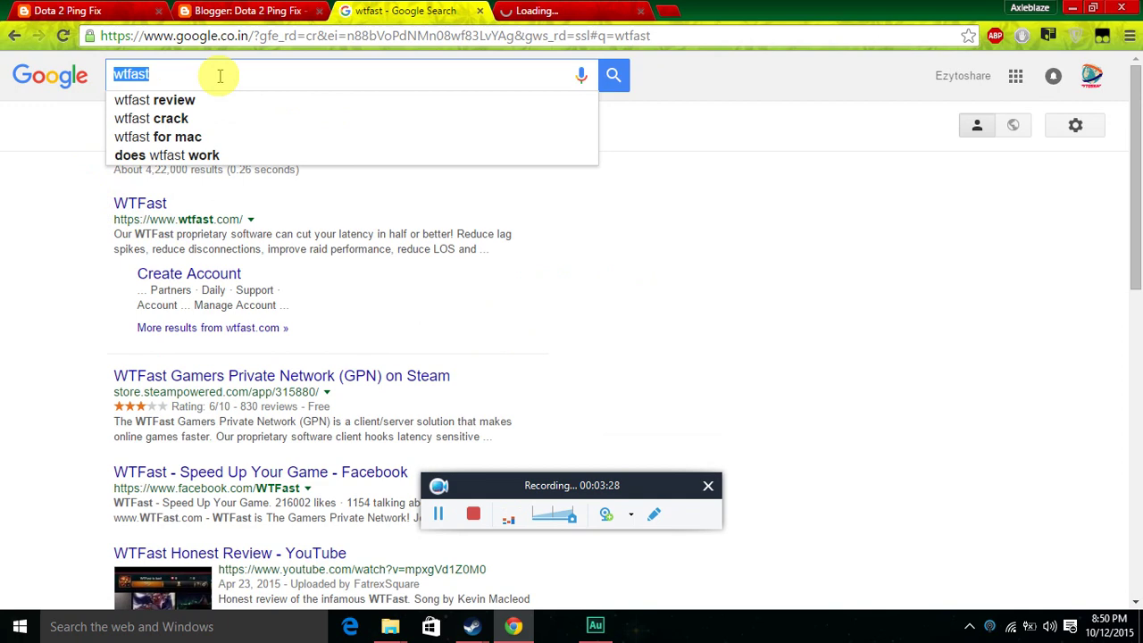
text(killpin)
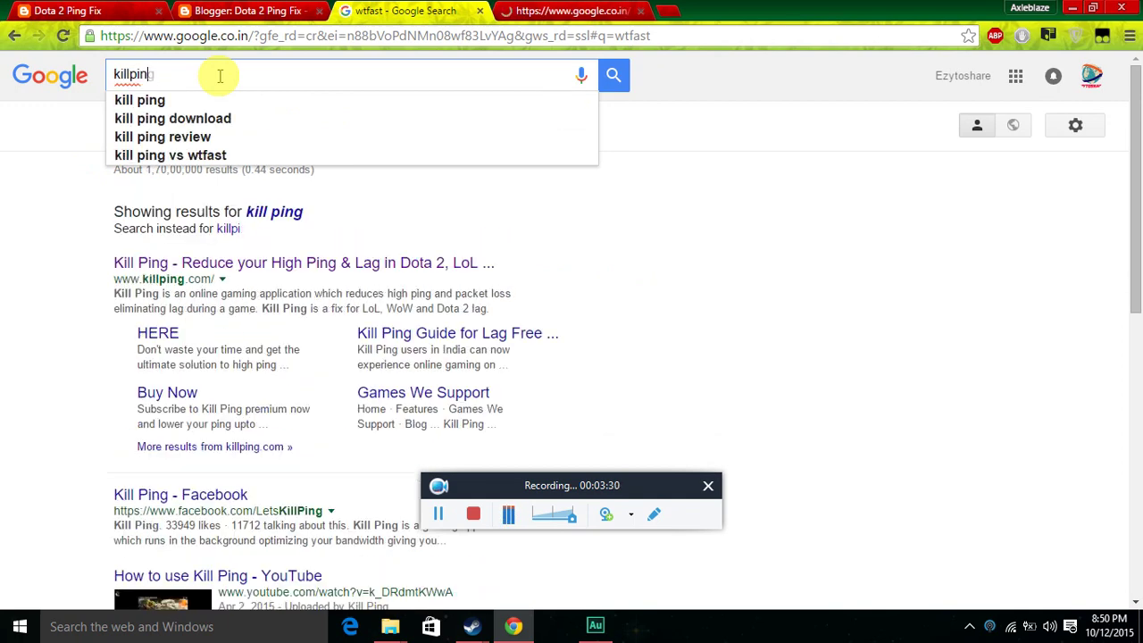
text(g)
key(Return)
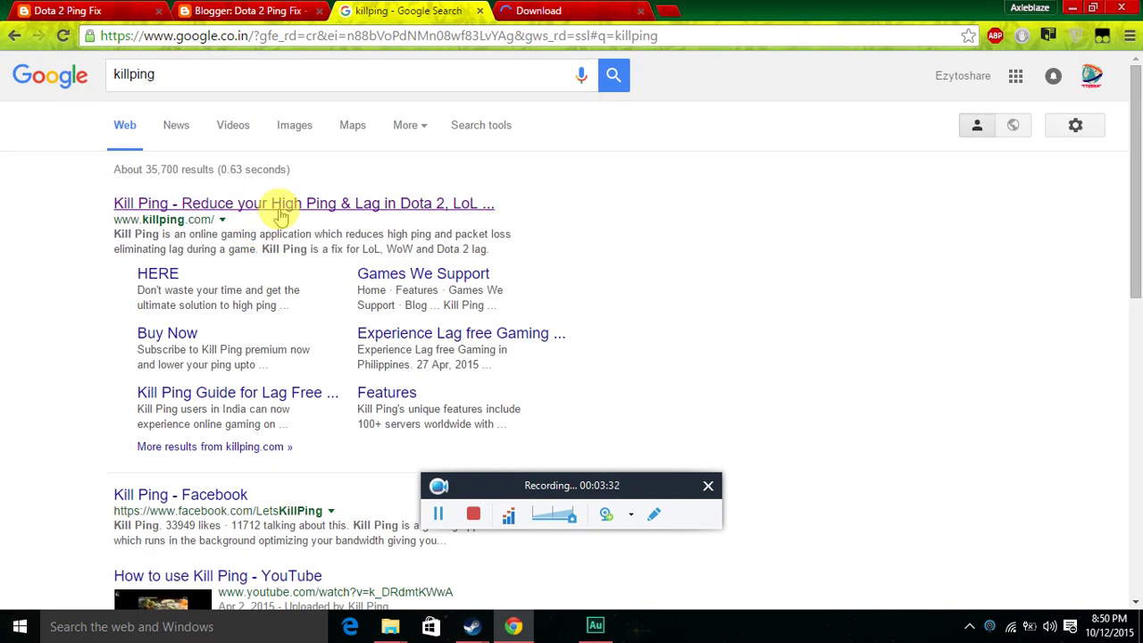
right_click(283, 205)
click(309, 219)
Review the WTFast and Kill Ping pages, close Kill Ping, and minimize Chrome
click(580, 11)
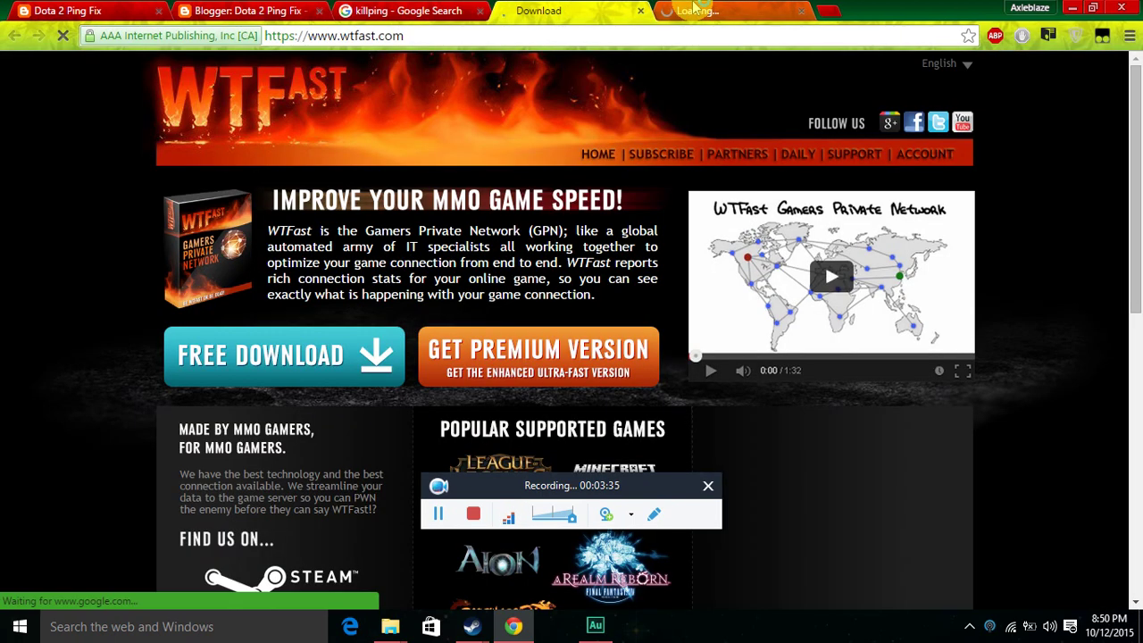
click(688, 11)
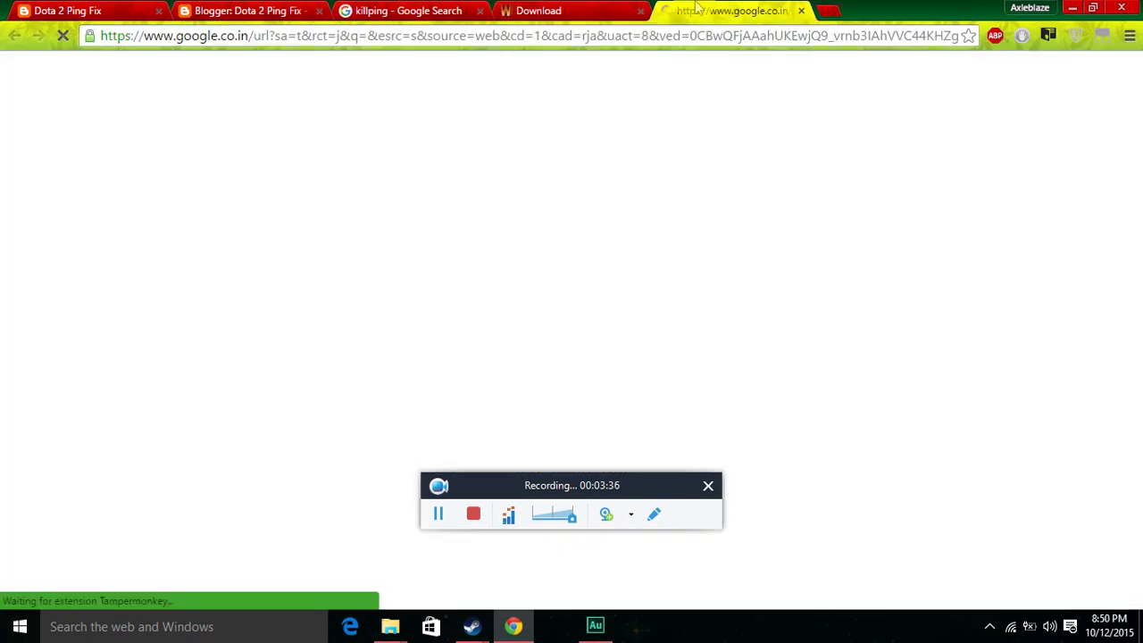
click(585, 8)
key(ctrl+Tab)
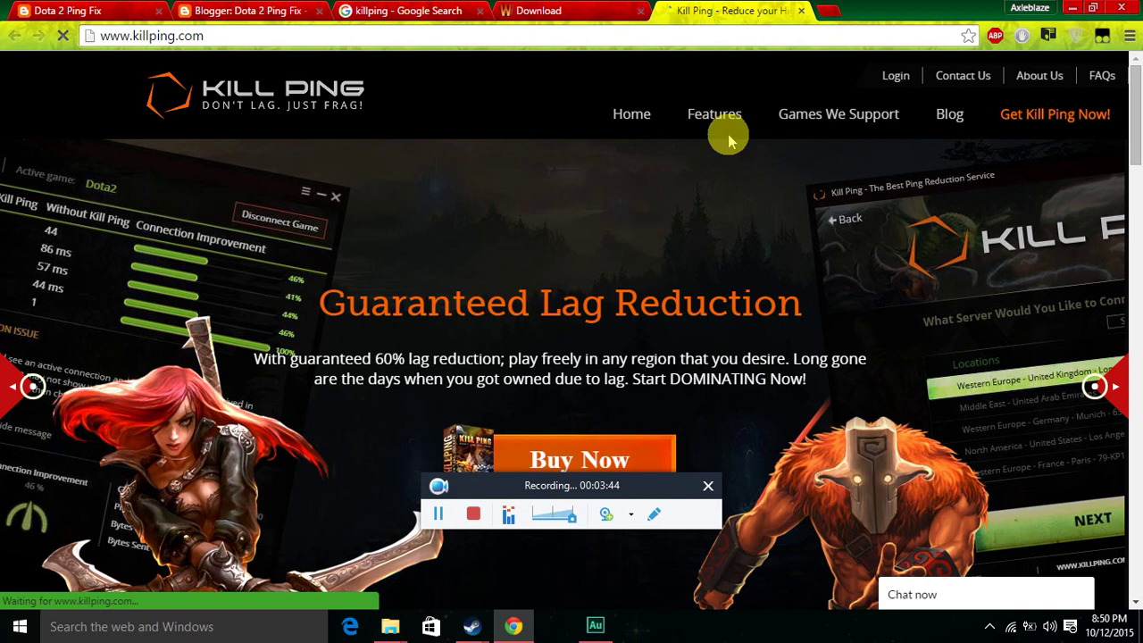
key(ctrl+w)
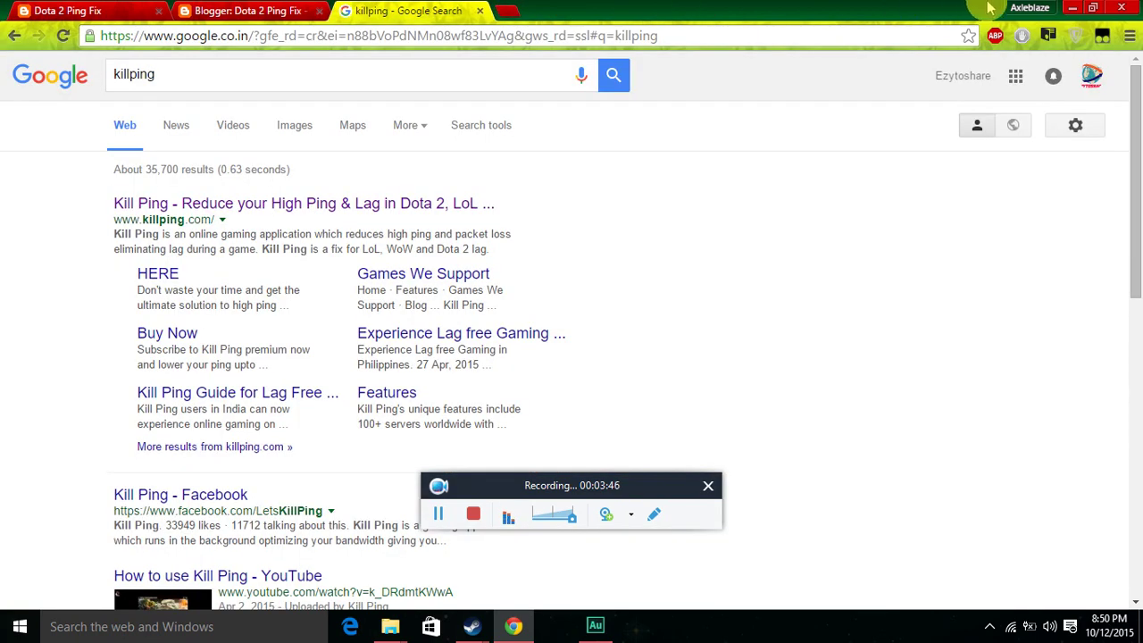
key(super+d)
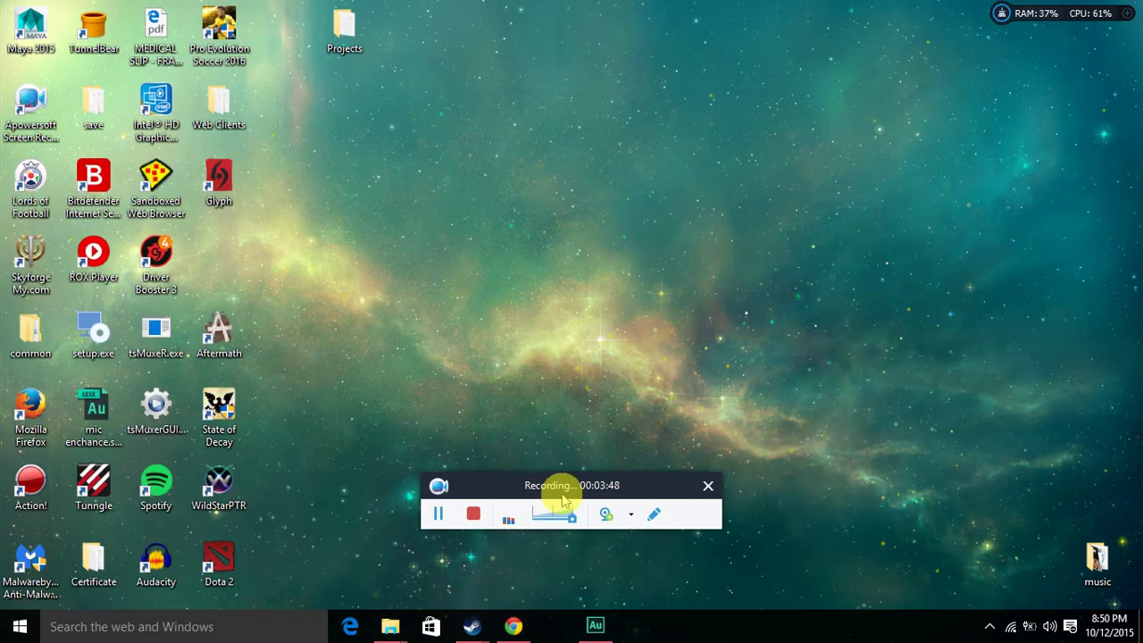
drag(563, 498, 632, 440)
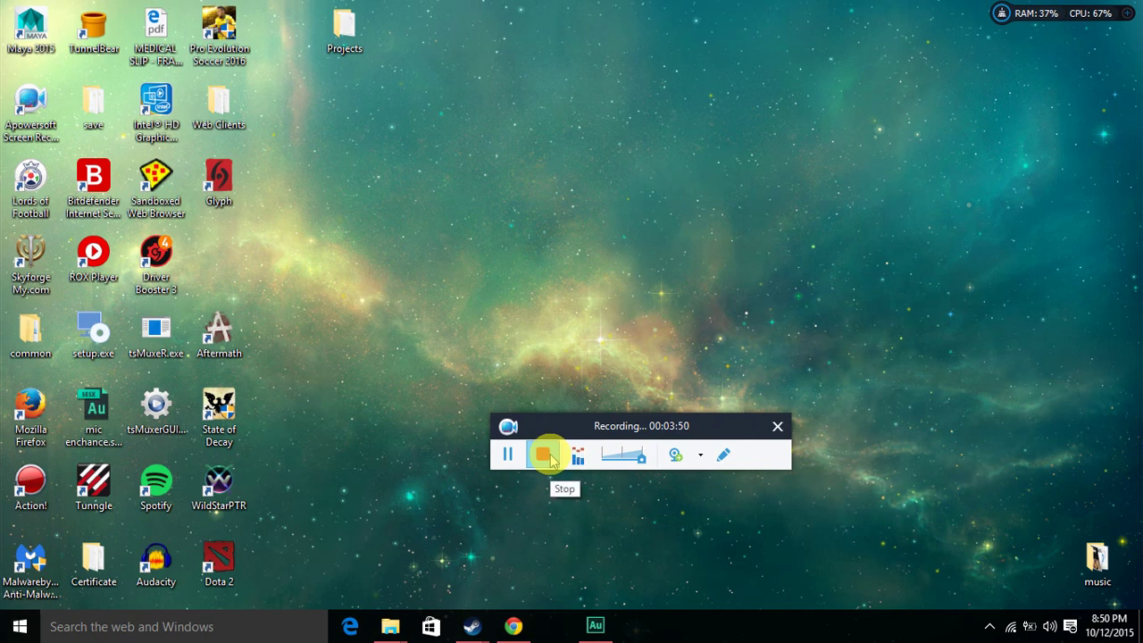